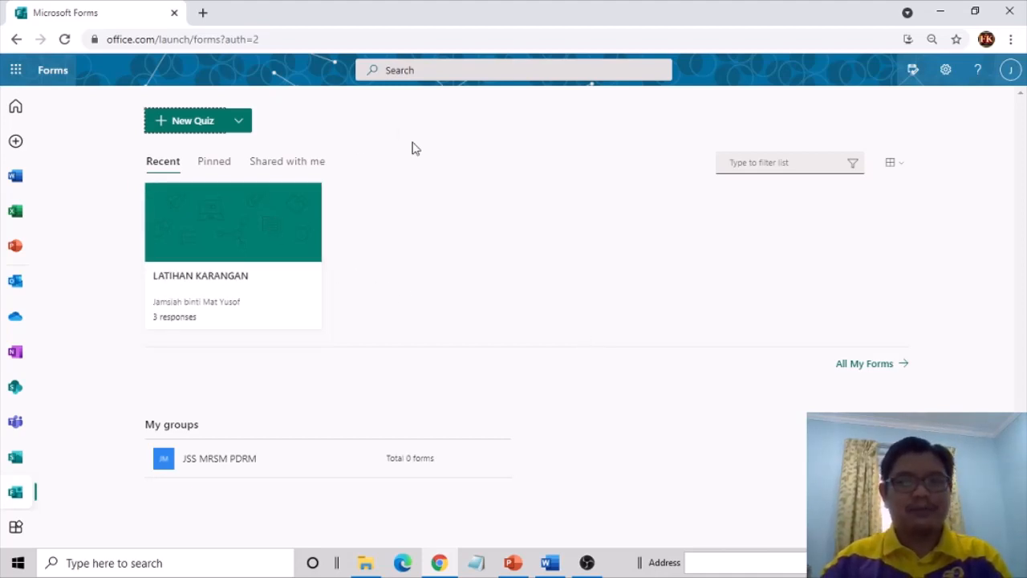
- Open the existing LATIHAN KARANGAN form for editing
left_click(240, 126)
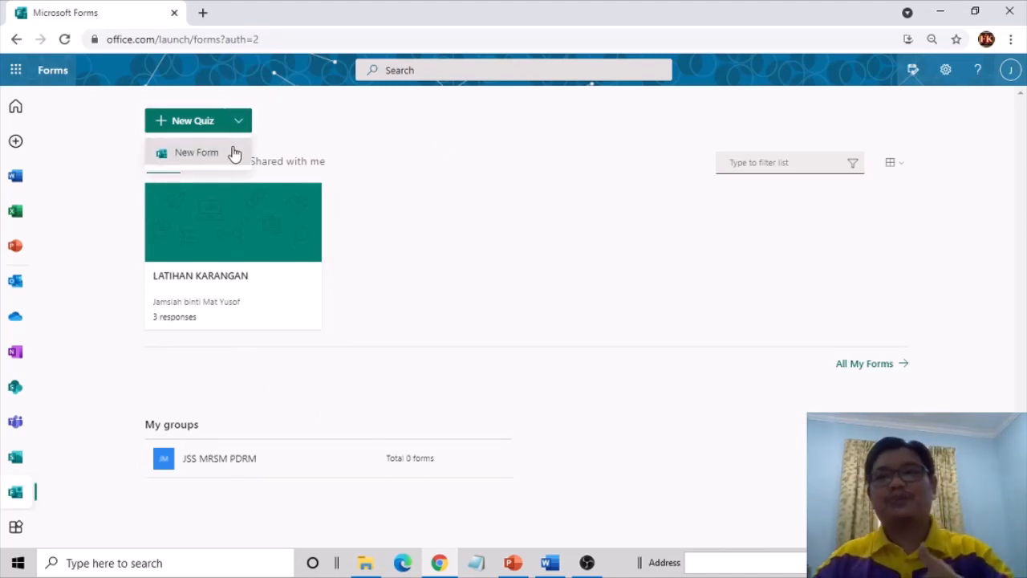
left_click(276, 222)
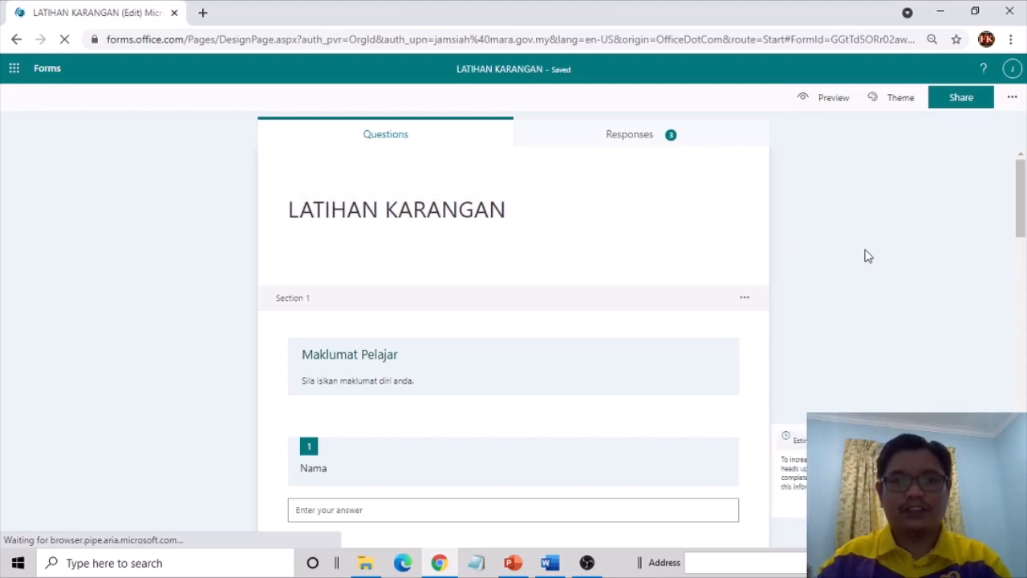
mouse_move(1022, 207)
left_mouse_down()
mouse_move(1021, 231)
mouse_move(1022, 207)
left_mouse_up()
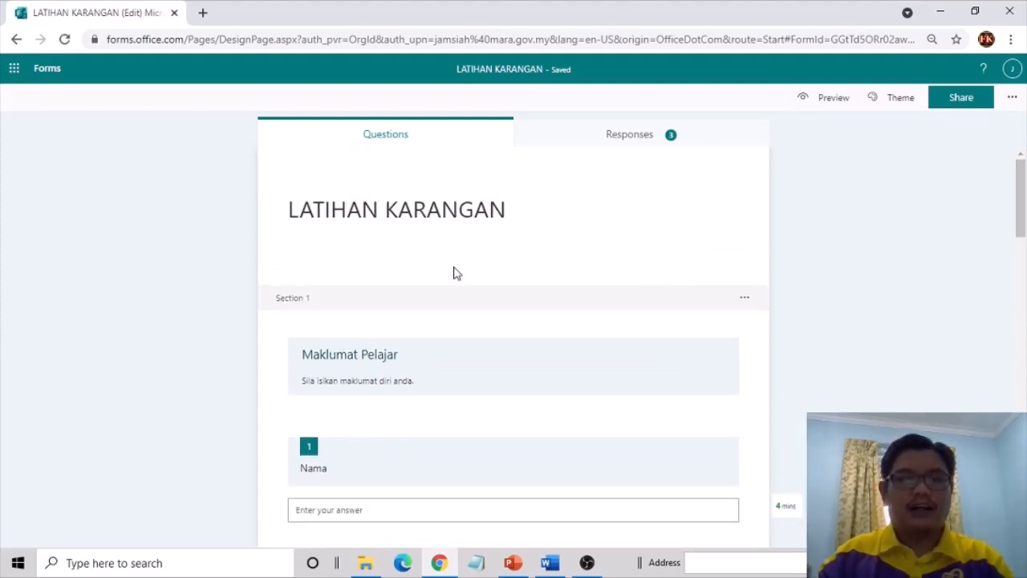
- Examine the editable title and description fields in the form's header
left_click(380, 221)
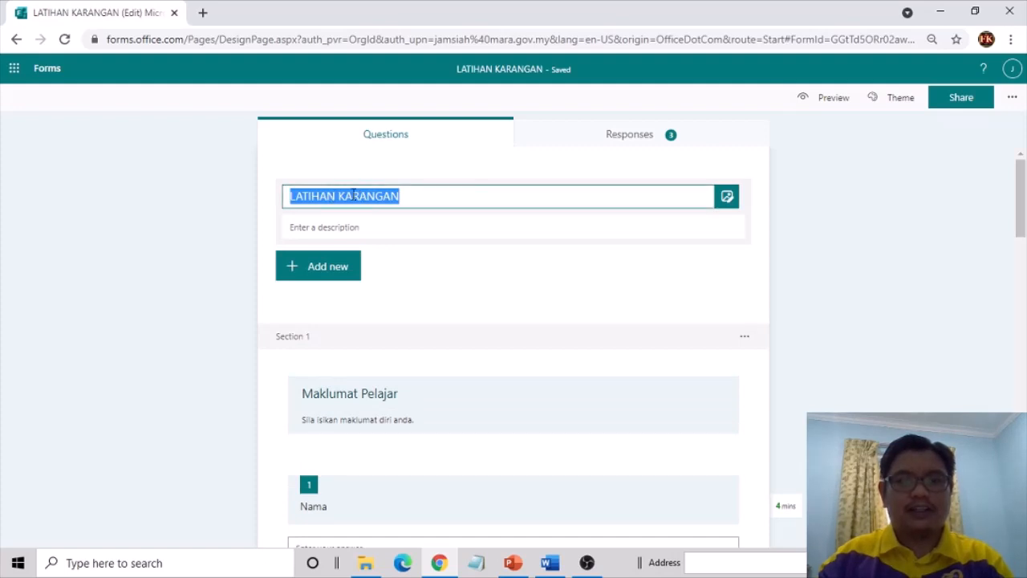
left_click(367, 228)
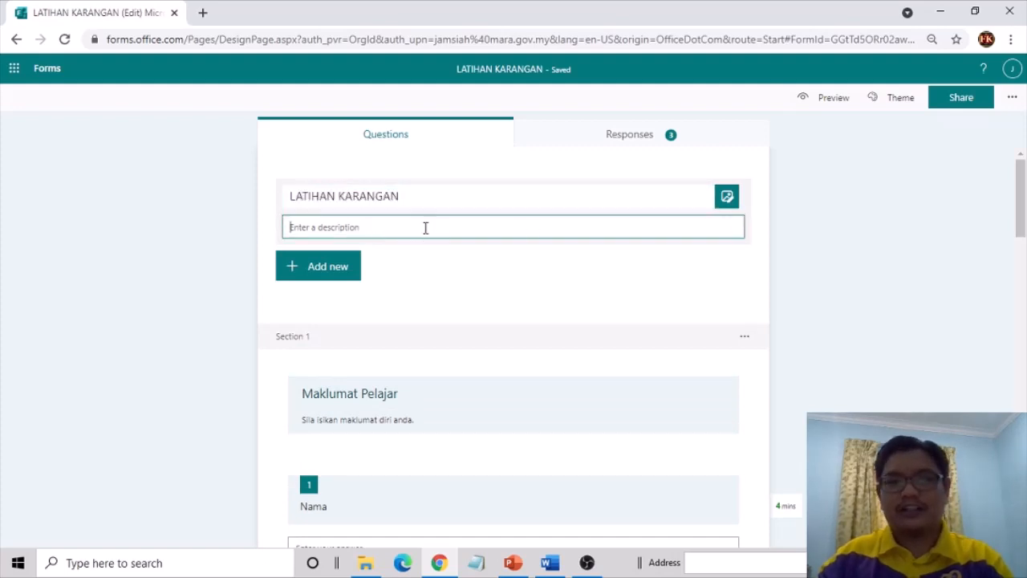
left_click(1021, 193)
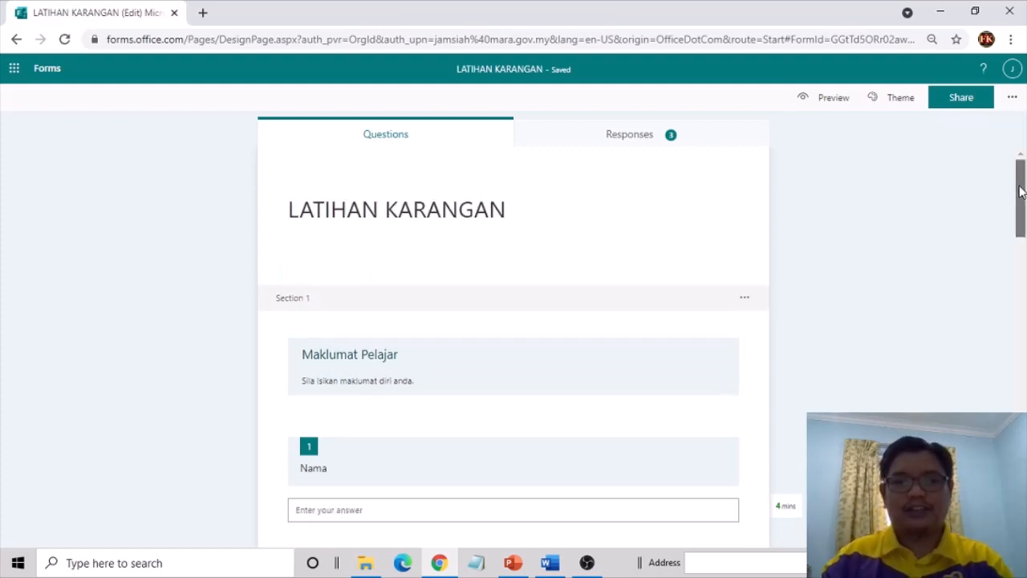
scroll(1020, 181, "down", 1)
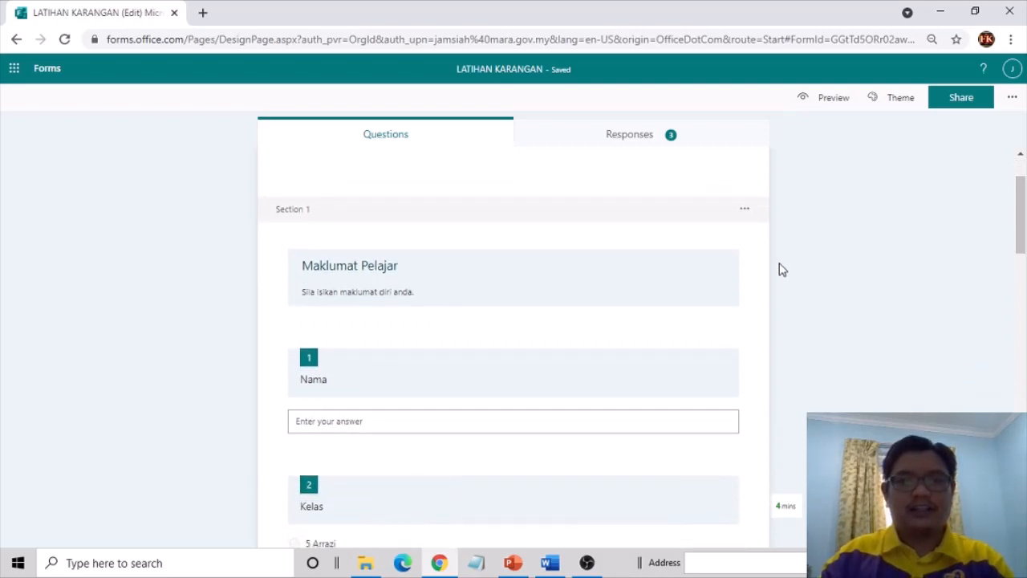
- Examine Section 1's Maklumat Pelajar heading and instruction, along with its Nama and Kelas questions
left_click(600, 268)
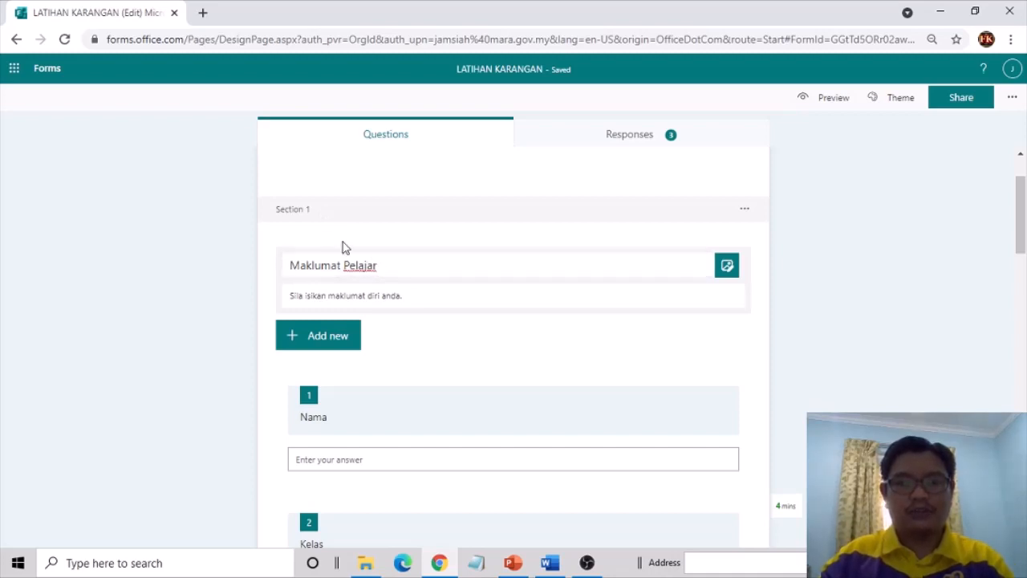
left_click(380, 262)
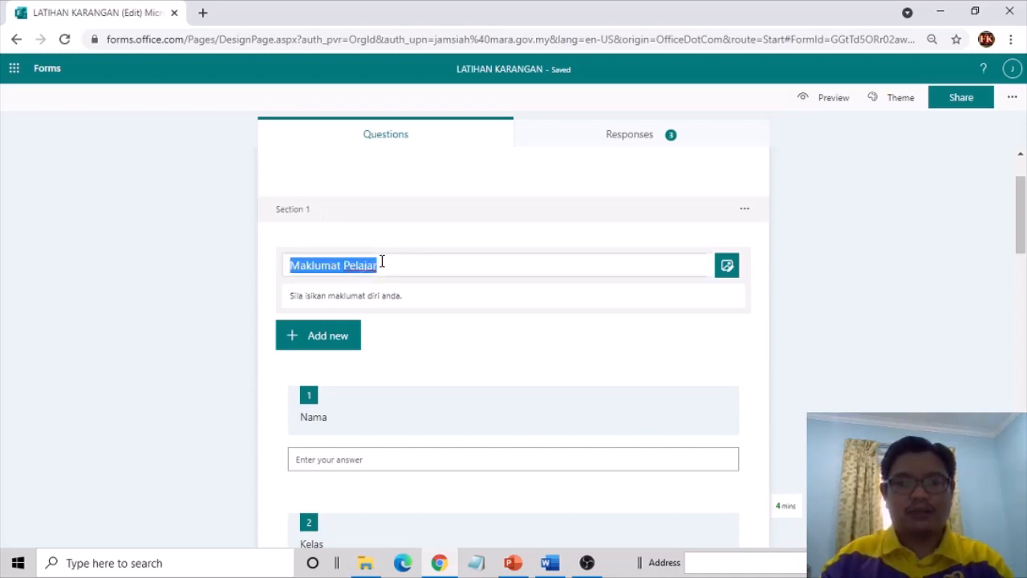
left_click(415, 295)
left_click(867, 356)
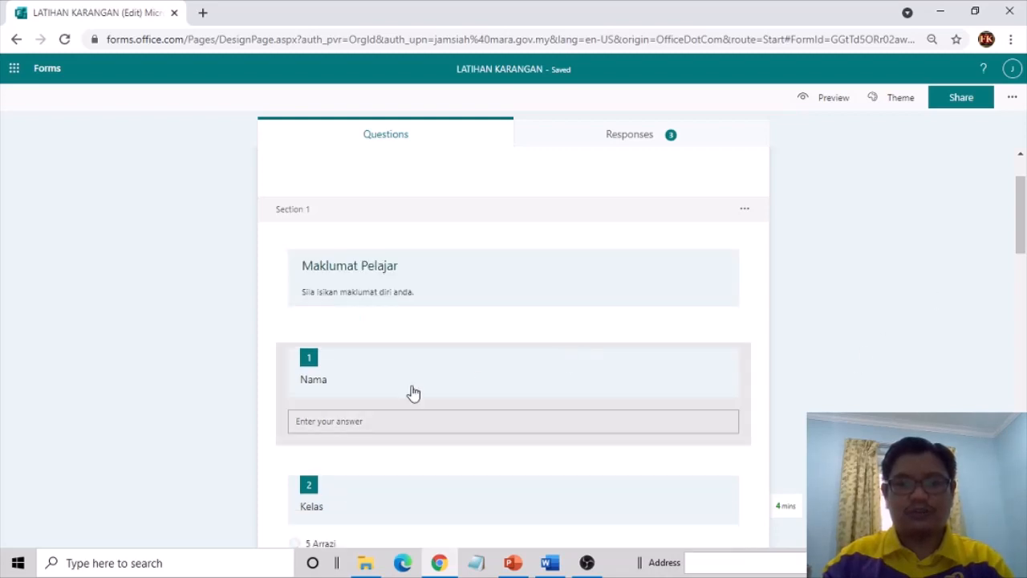
scroll(1024, 303, "down", 3)
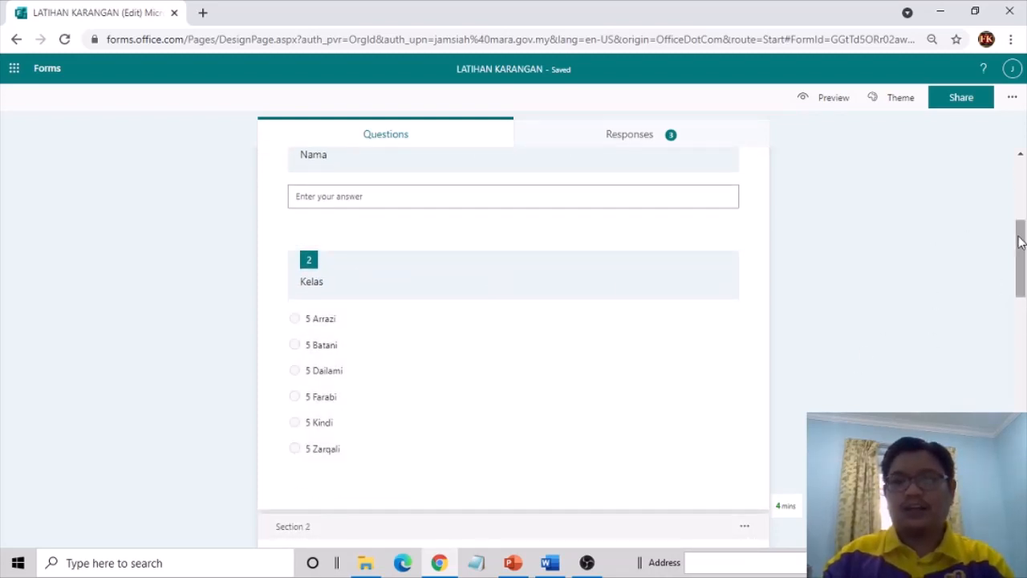
- Examine Section 2's essay instructions with the pollution image, and the long-answer setup of the Pengenalan question
left_click_drag(1019, 231, 1023, 277)
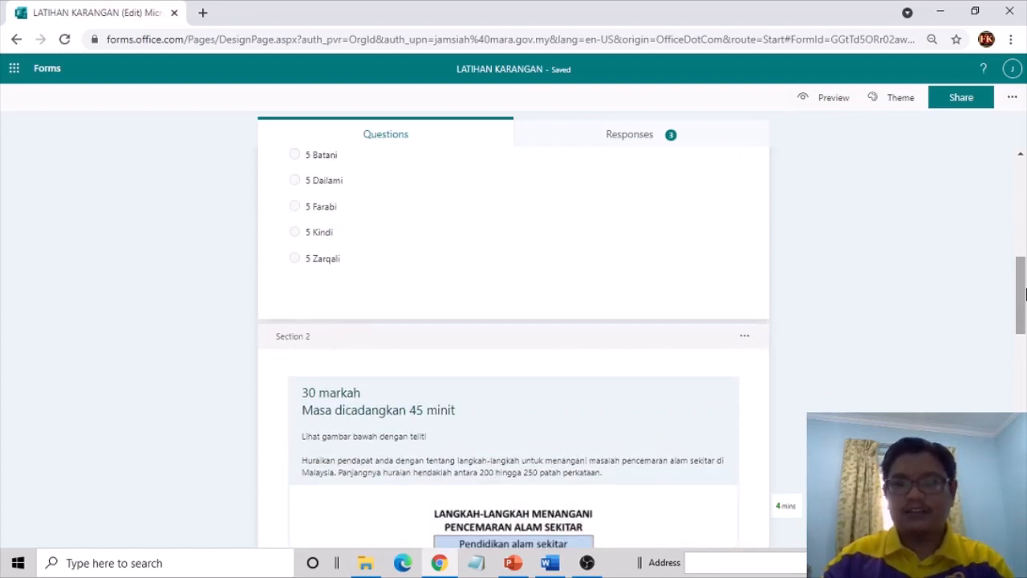
left_click_drag(1023, 288, 1023, 313)
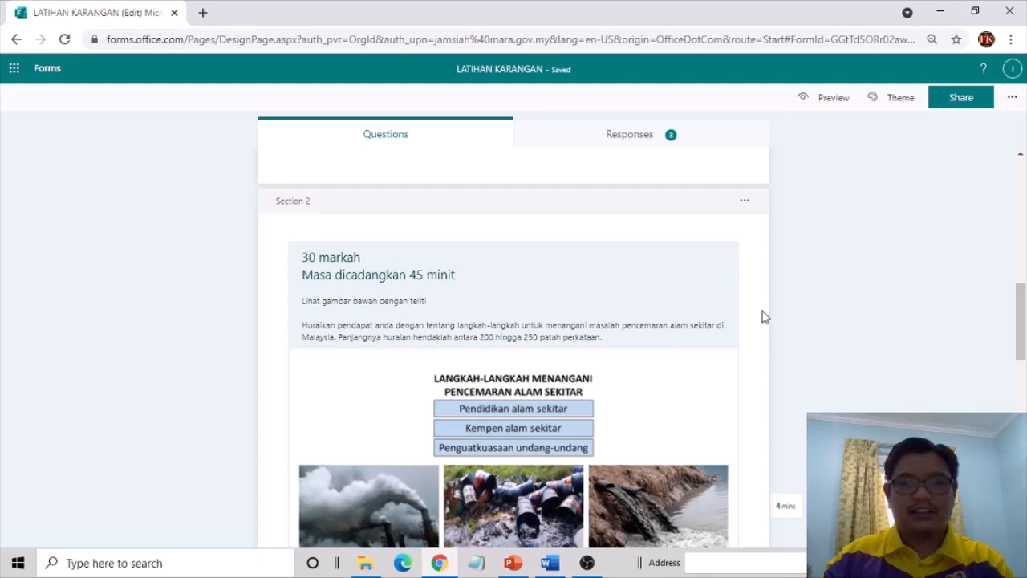
left_click(514, 292)
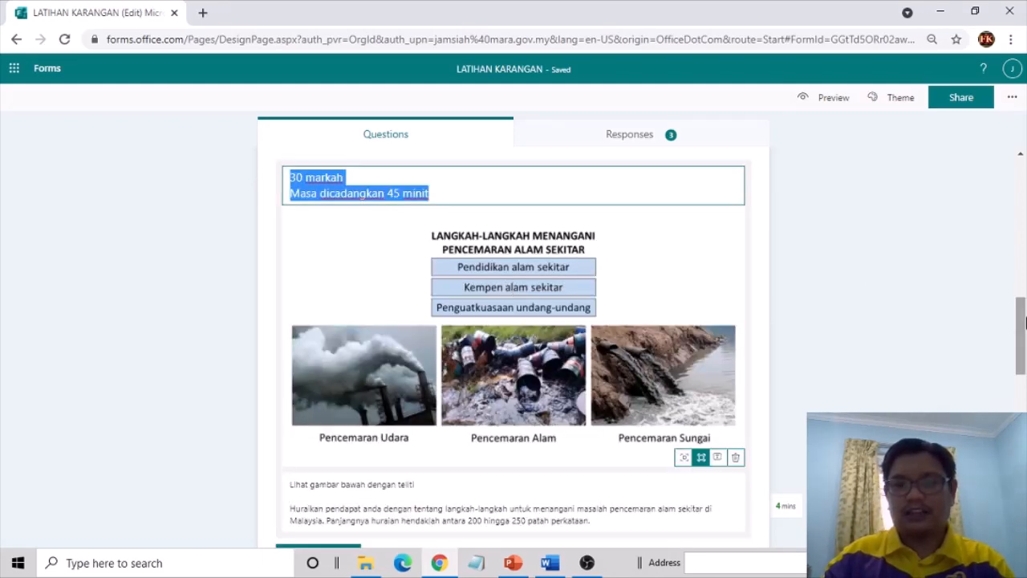
left_click_drag(1021, 312, 1023, 393)
left_click(635, 319)
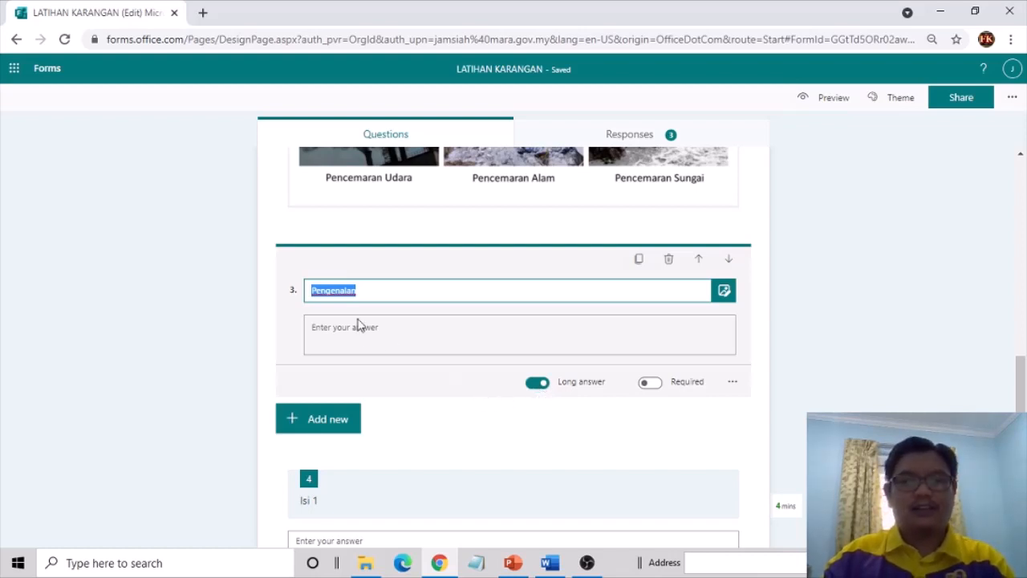
left_click(803, 315)
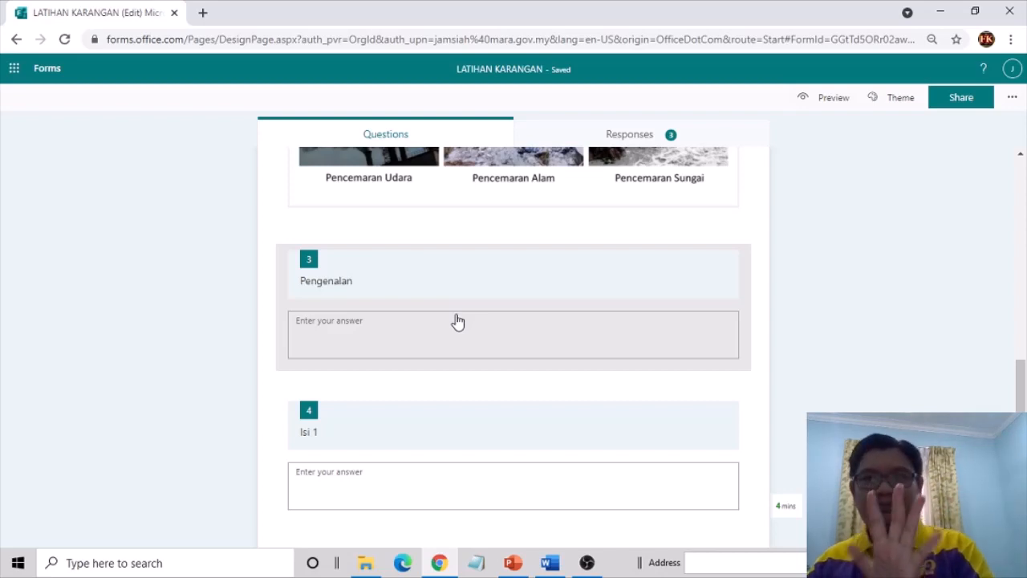
left_click(486, 305)
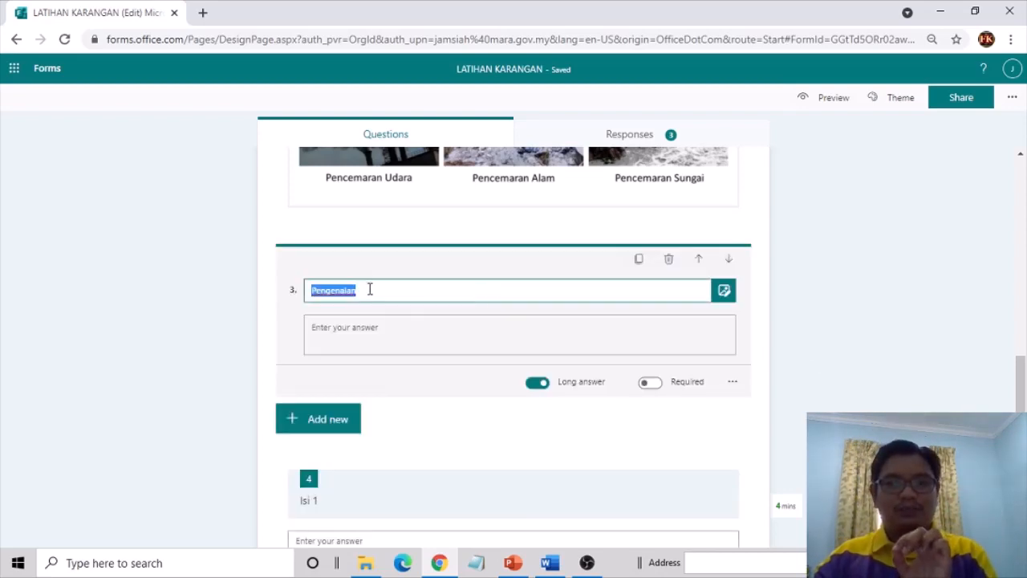
left_click(962, 357)
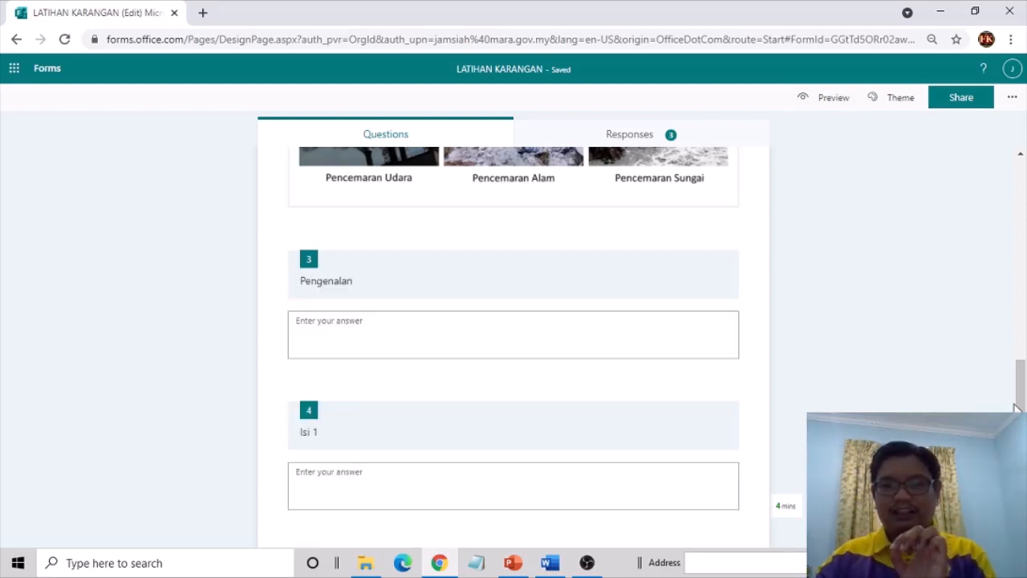
- Examine how the remaining essay questions Isi 1, Isi 2, Isi 3 and Penutup are set up
scroll(1018, 397, "down", 2)
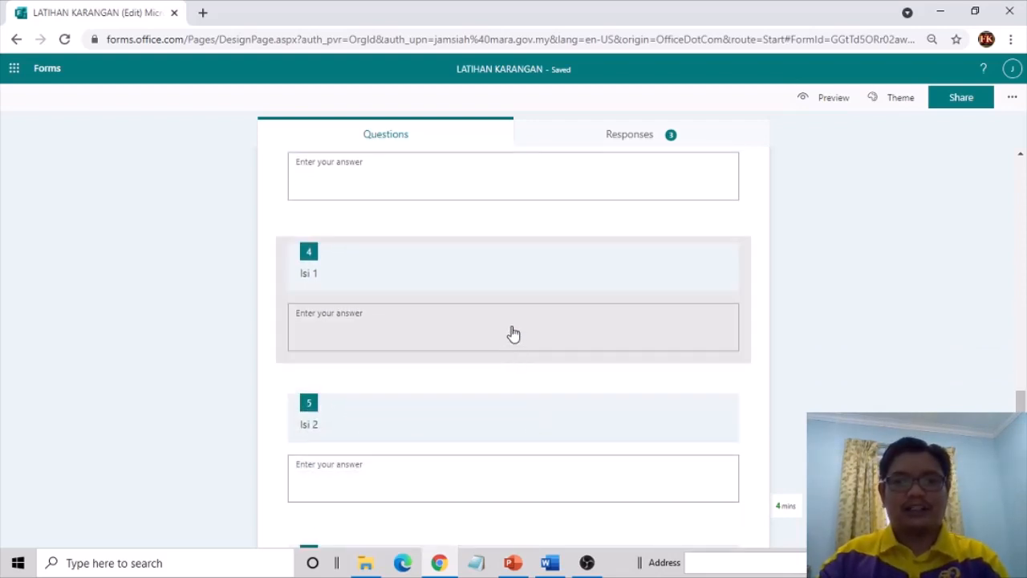
left_click(514, 334)
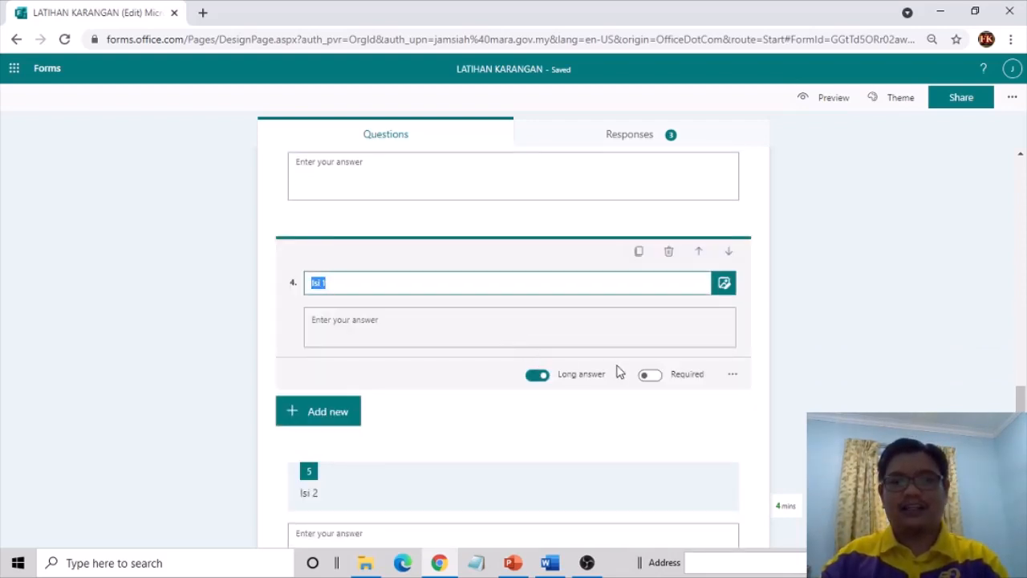
left_click(929, 340)
scroll(1018, 404, "down", 1)
scroll(735, 406, "down", 1)
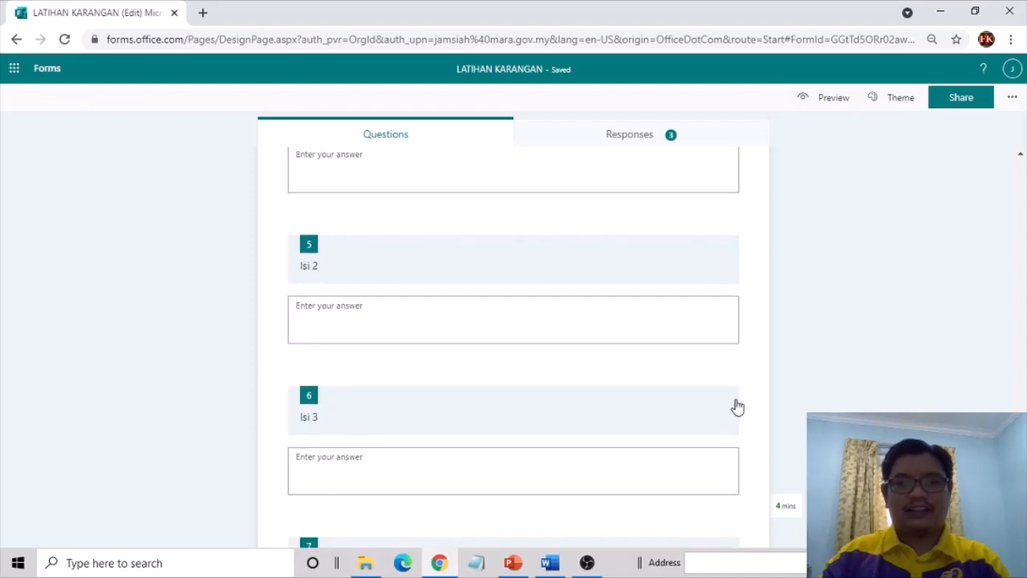
left_click(545, 346)
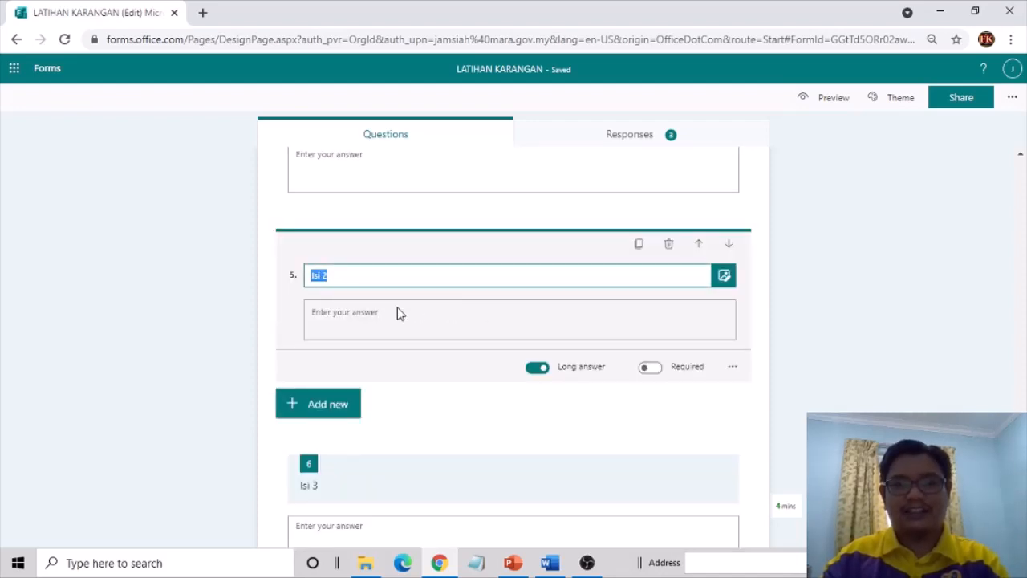
left_click_drag(1020, 421, 1019, 447)
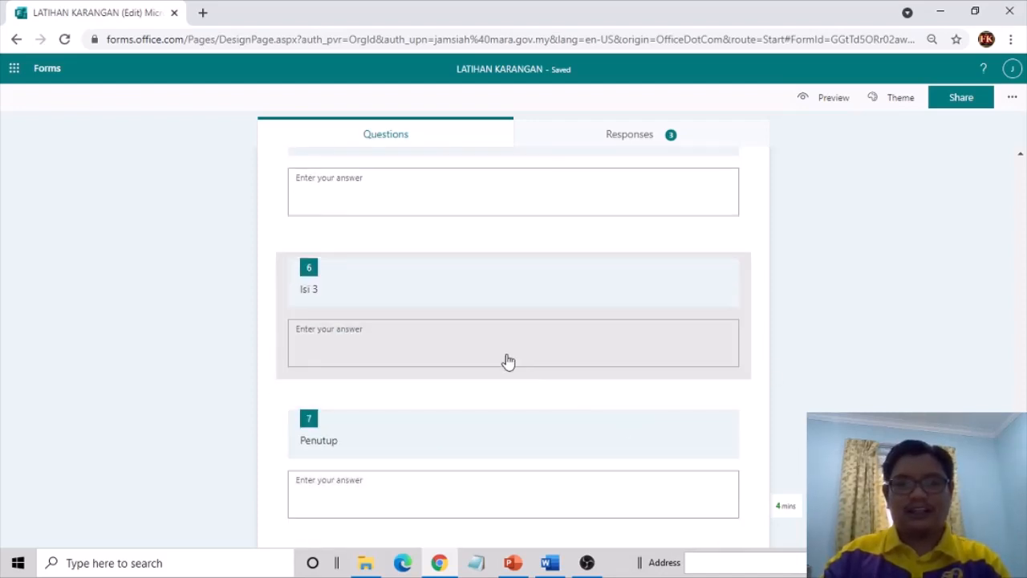
left_click(499, 351)
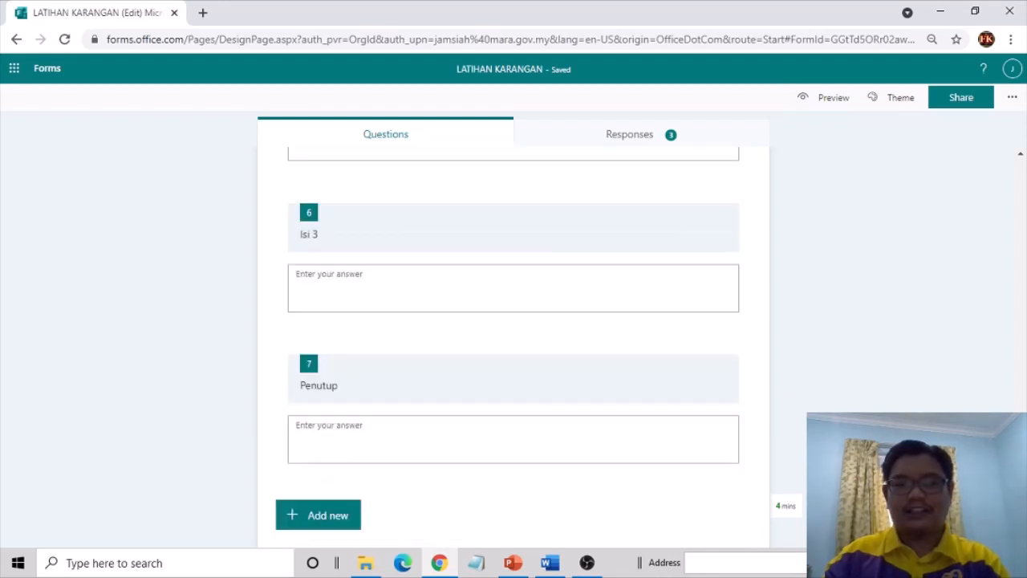
left_click(519, 469)
left_click(1020, 449)
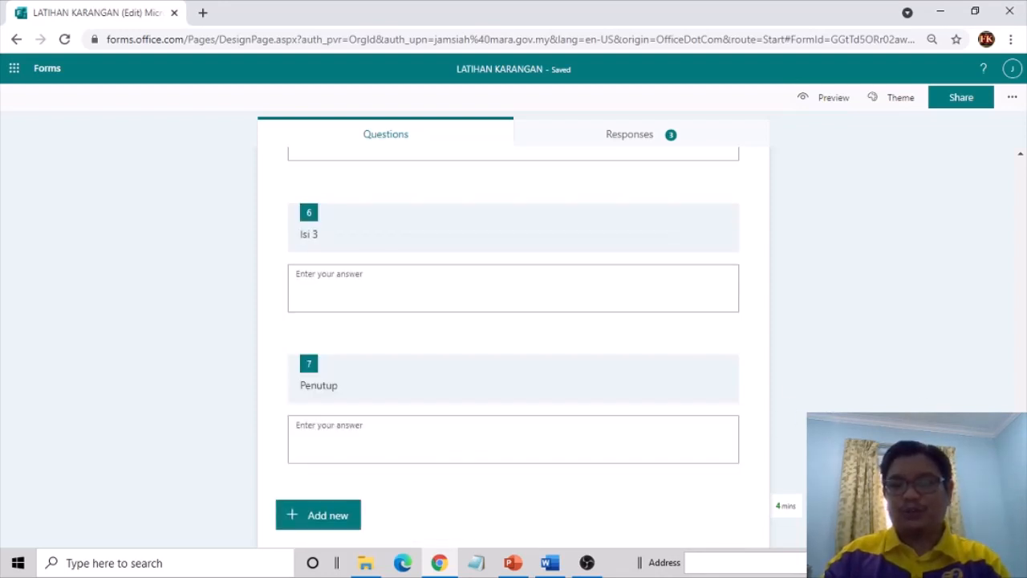
- Preview the form in the computer view as a respondent would see it
left_click_drag(1020, 452, 1007, 325)
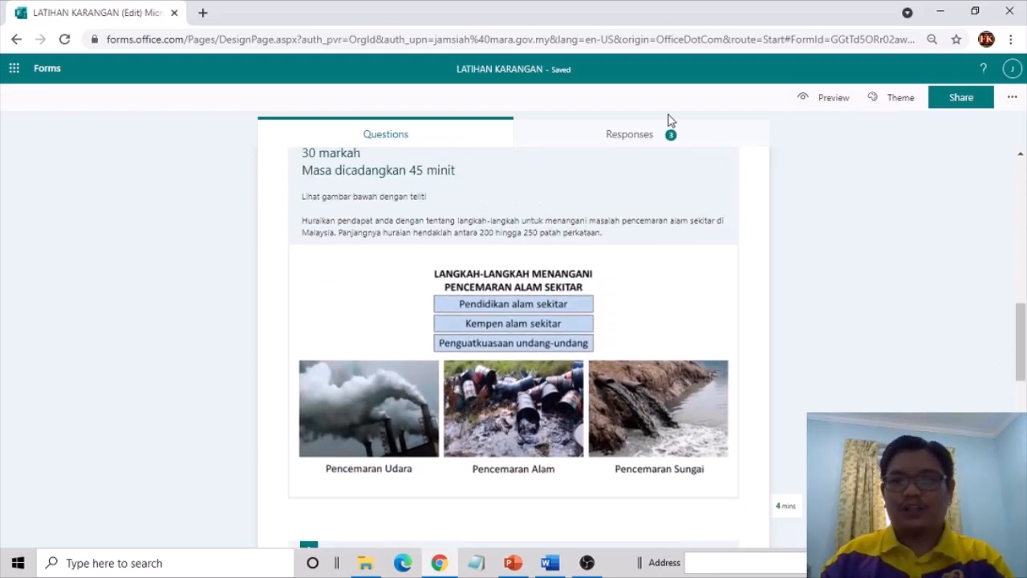
left_click(816, 100)
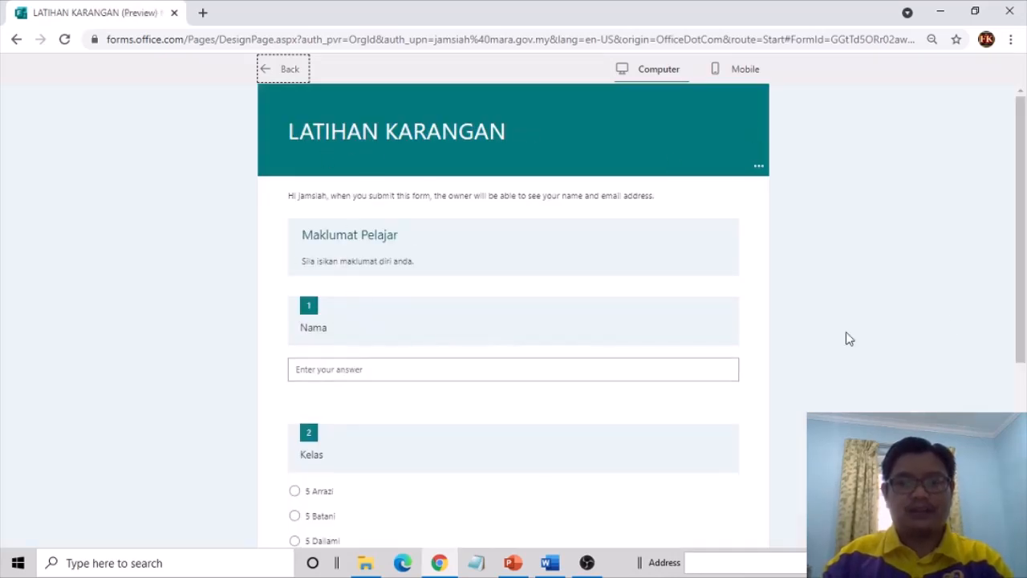
scroll(1019, 277, "down", 2)
- Enter the student's full name for Nama and choose 5 Farabi as the Kelas
left_click(357, 282)
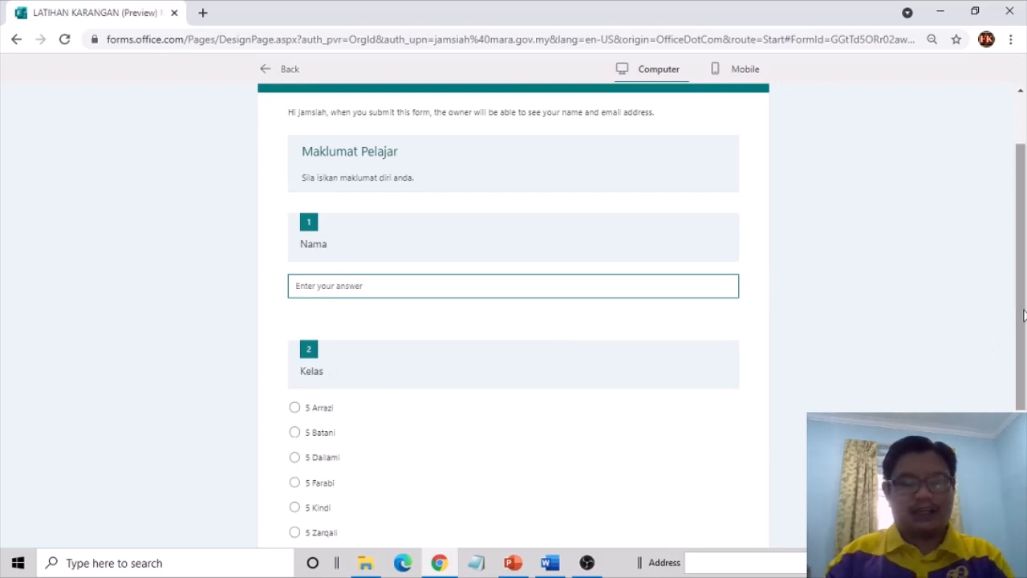
type("Ali bin ")
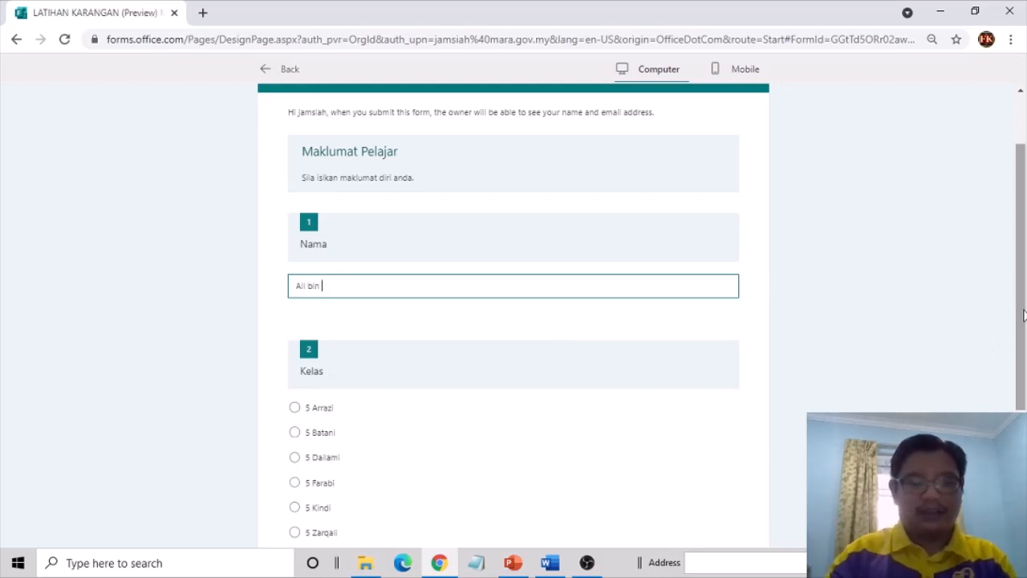
type("Ahmad")
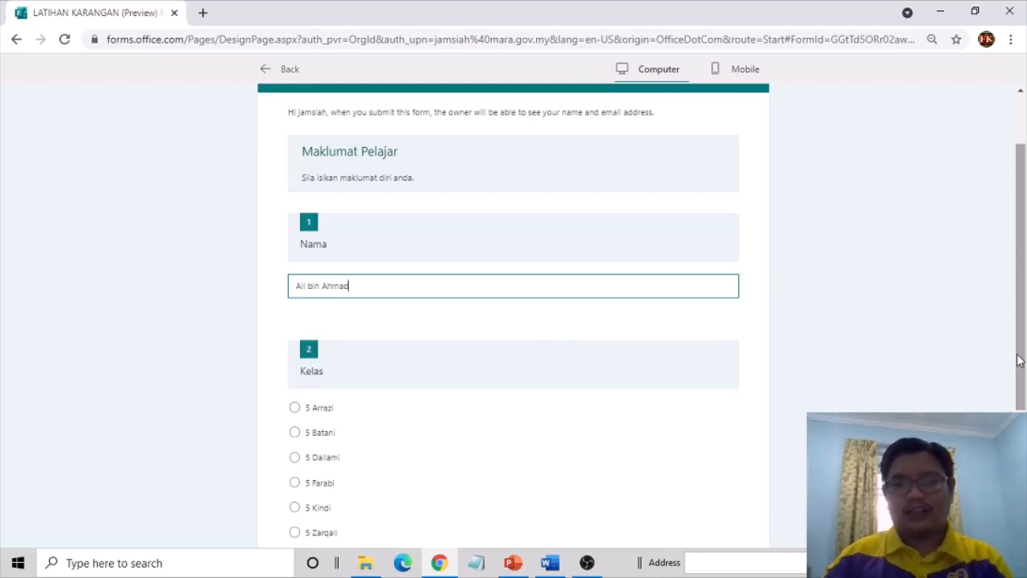
scroll(1020, 356, "down", 2)
left_click(294, 370)
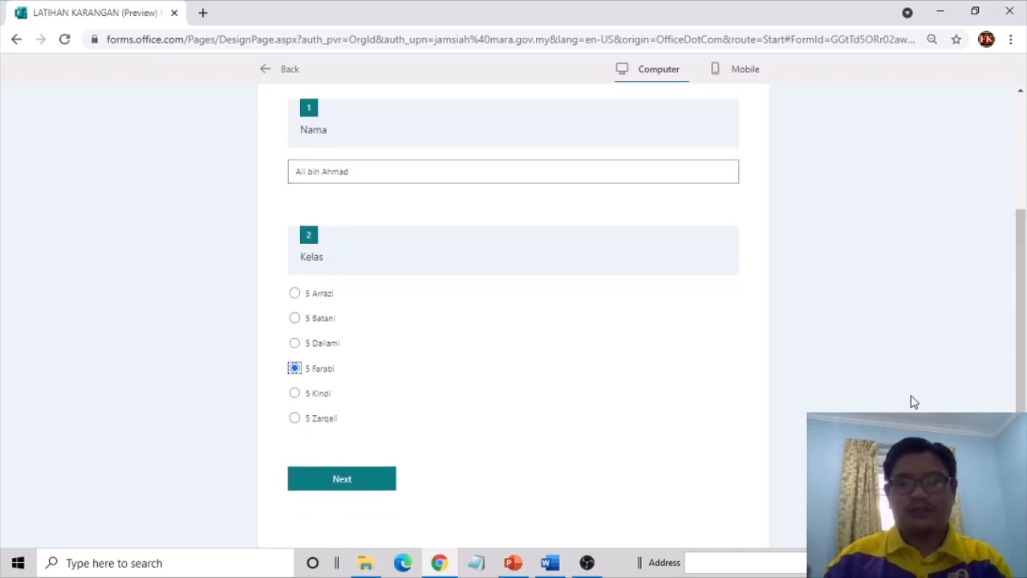
- Advance the preview to the essay section and activate the Pengenalan answer box
left_click(358, 490)
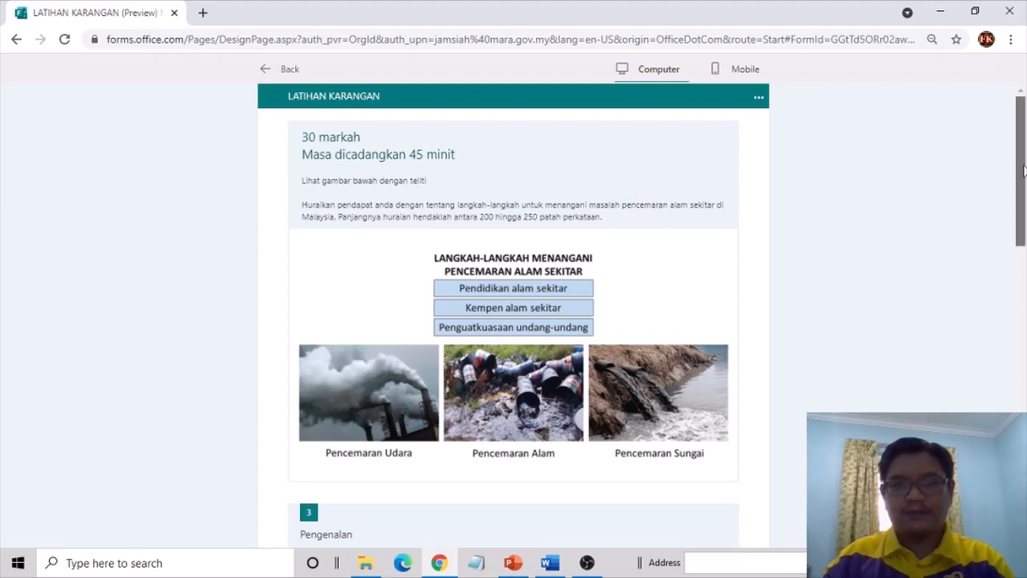
left_click_drag(1023, 169, 1023, 181)
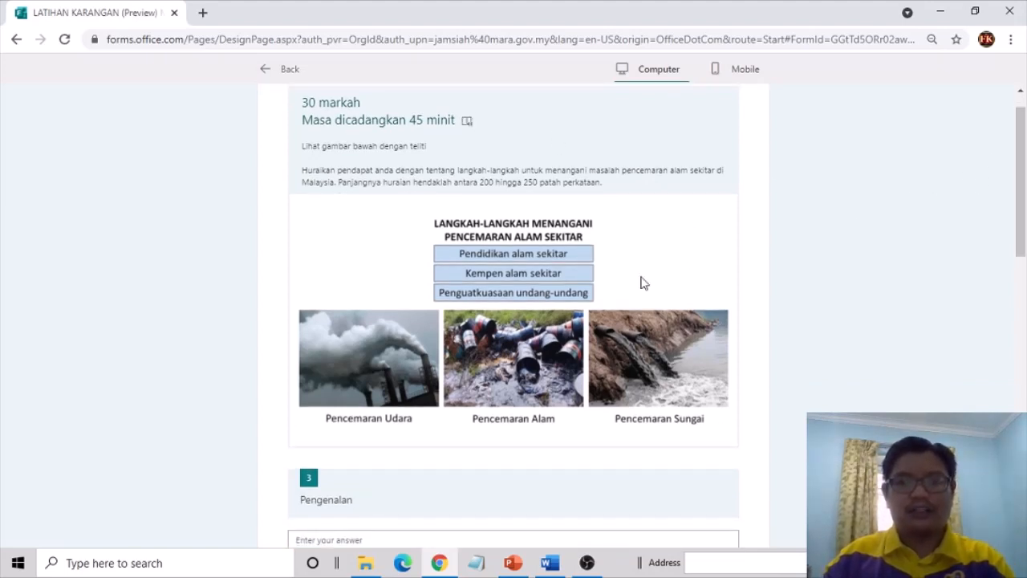
left_click_drag(1023, 212, 1023, 293)
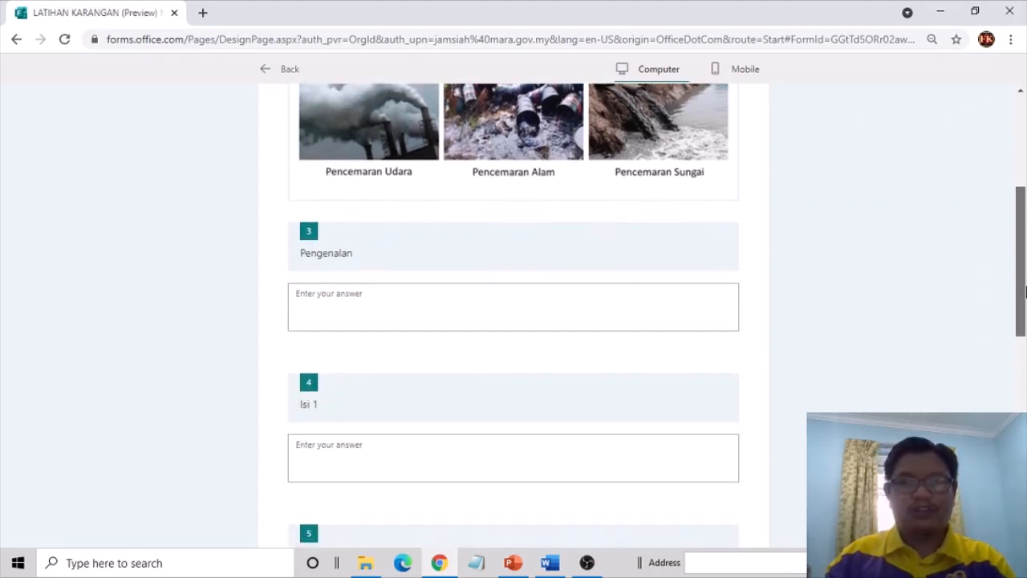
left_click(503, 323)
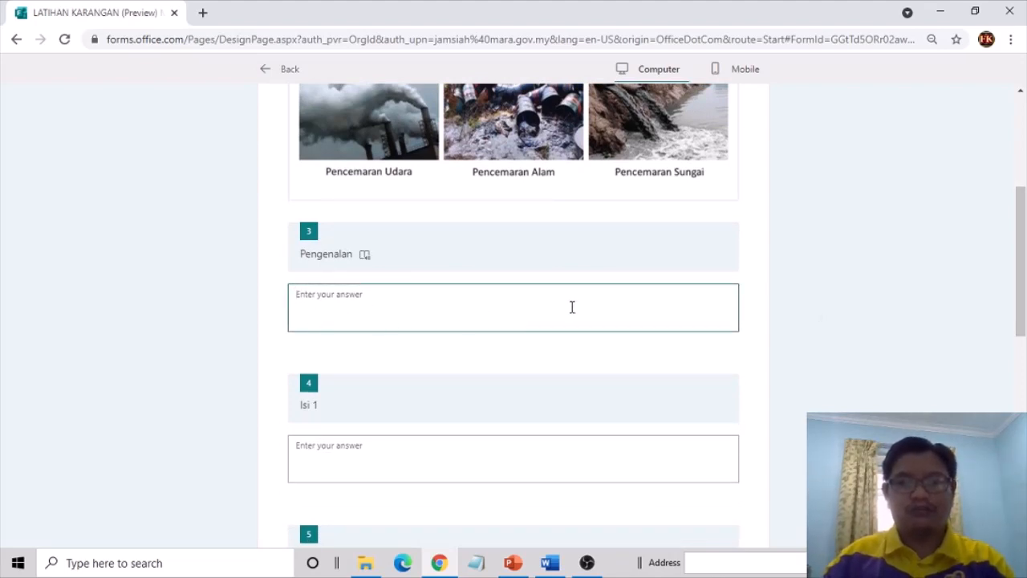
- Look through the Isi 1, Isi 2, Isi 3 and Penutup answer boxes to the end of the form preview
left_click_drag(1022, 274, 1024, 303)
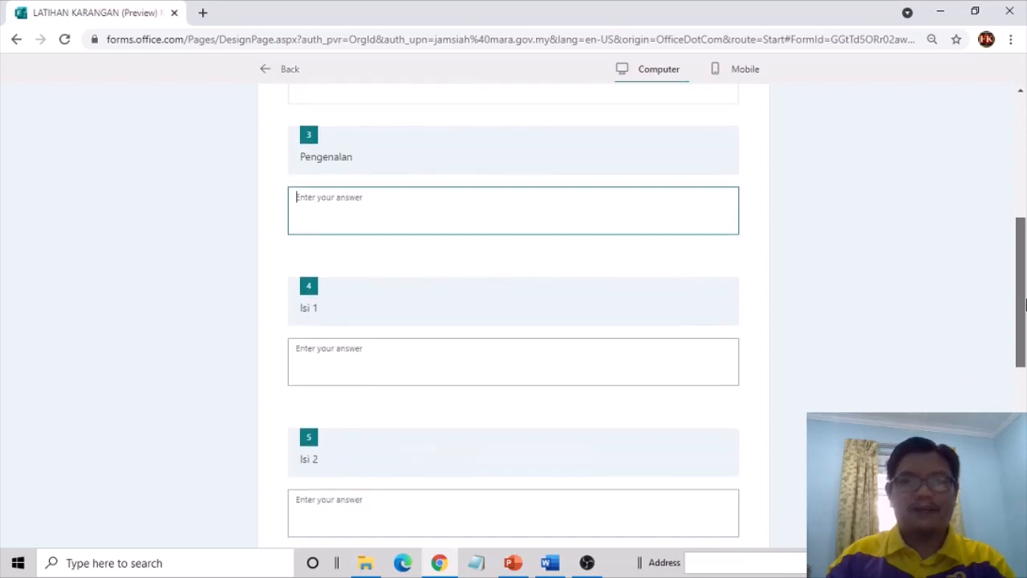
left_click(348, 362)
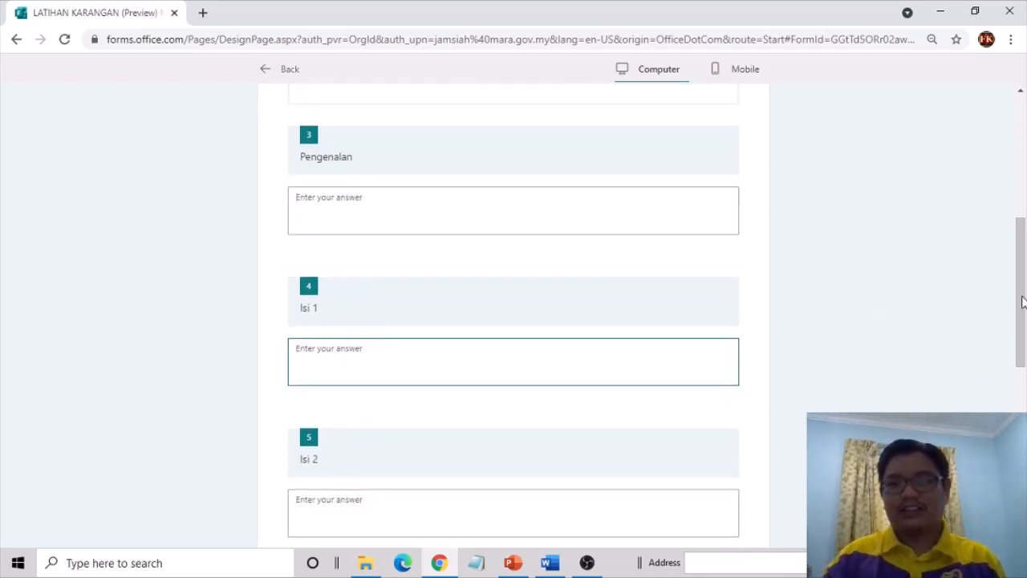
left_click_drag(1022, 300, 1025, 447)
left_click(375, 377)
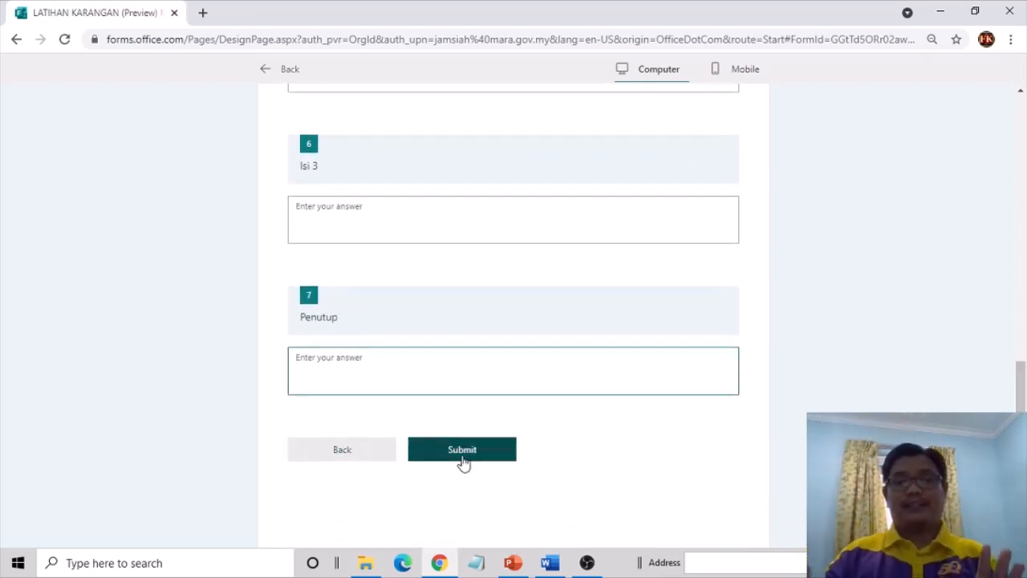
scroll(924, 262, "up", 15)
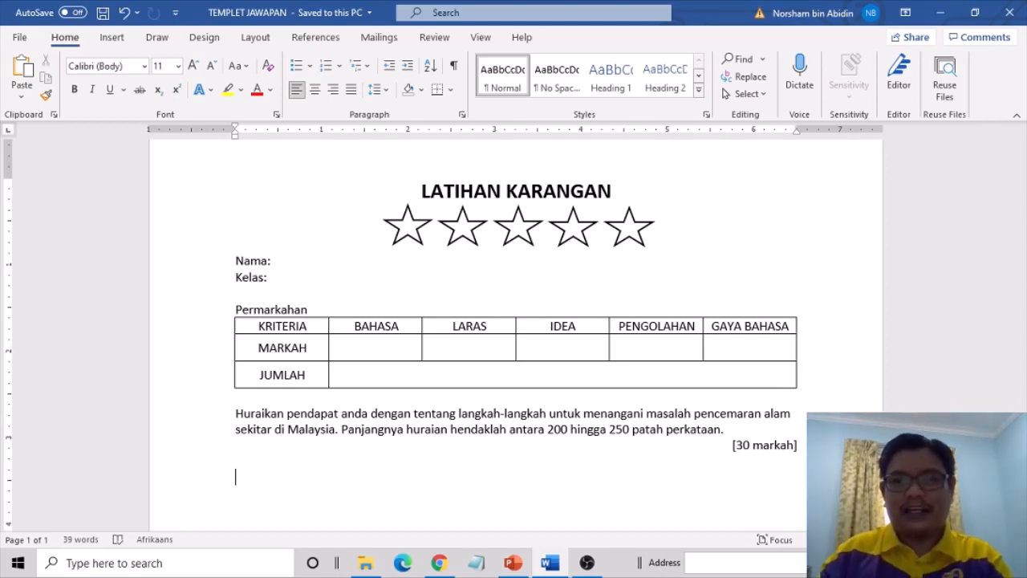
- In the TEMPLET JAWAPAN Word document, inspect the individual rating stars under the LATIHAN KARANGAN title and show their shape formatting options
scroll(1020, 253, "up", 1)
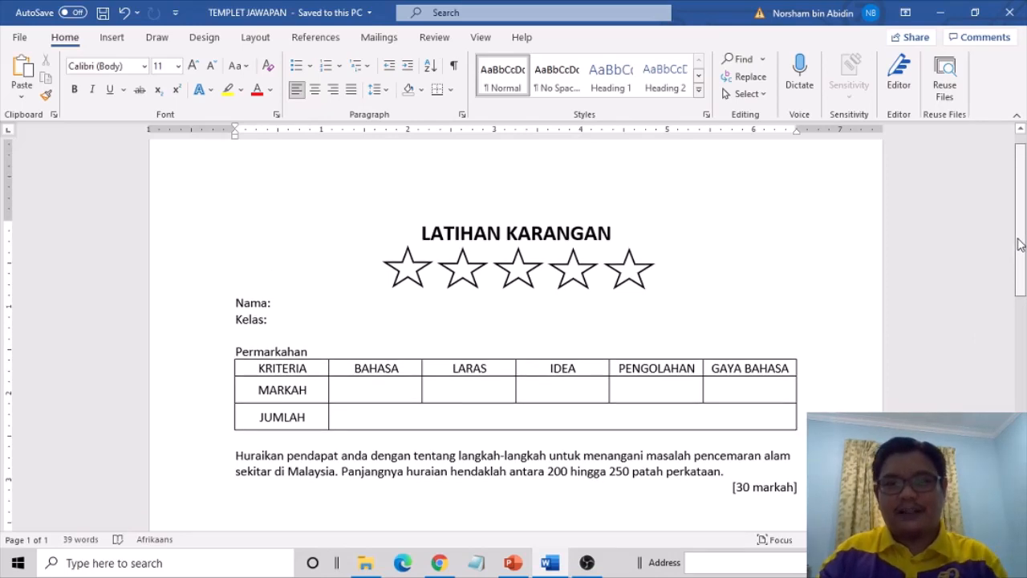
left_click_drag(1021, 245, 1021, 247)
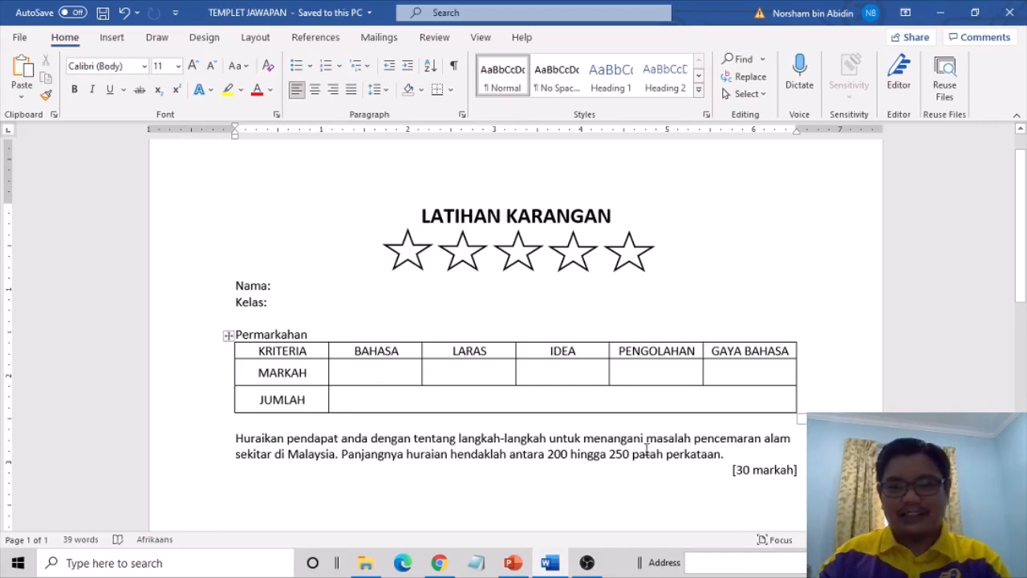
scroll(1023, 259, "down", 1)
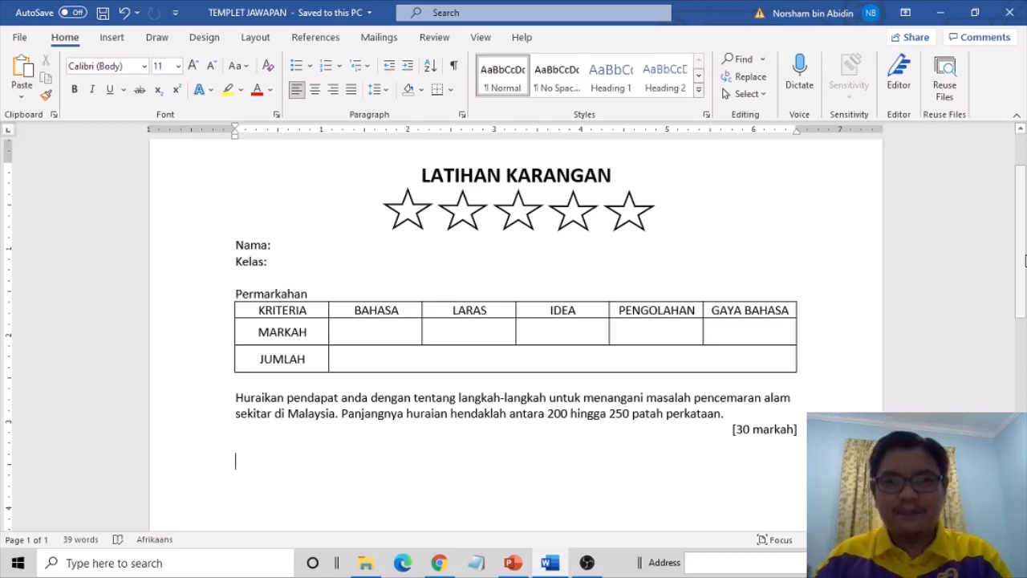
left_click(409, 204)
left_click(477, 210)
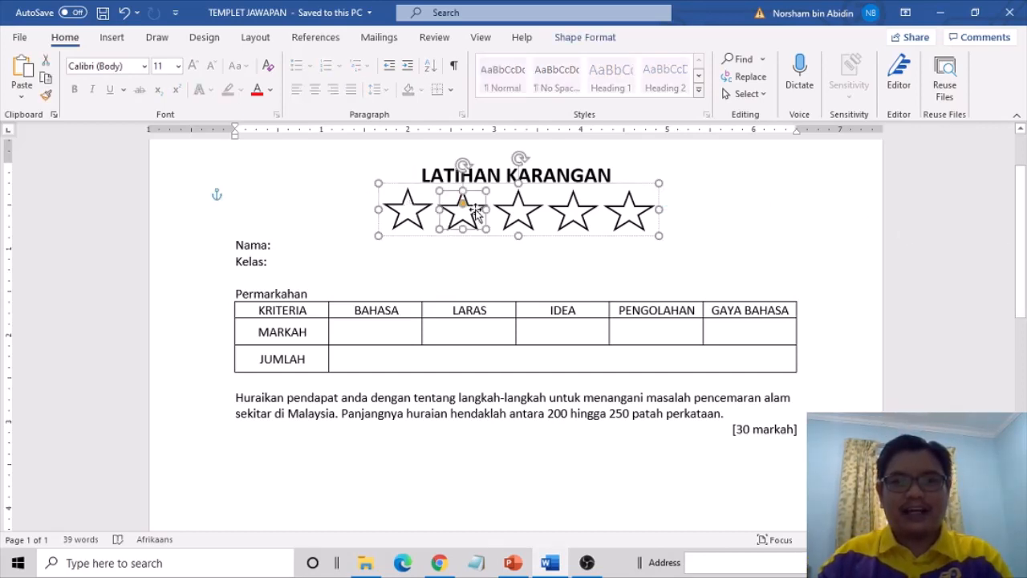
left_click(409, 220)
left_click(501, 205)
left_click(556, 208)
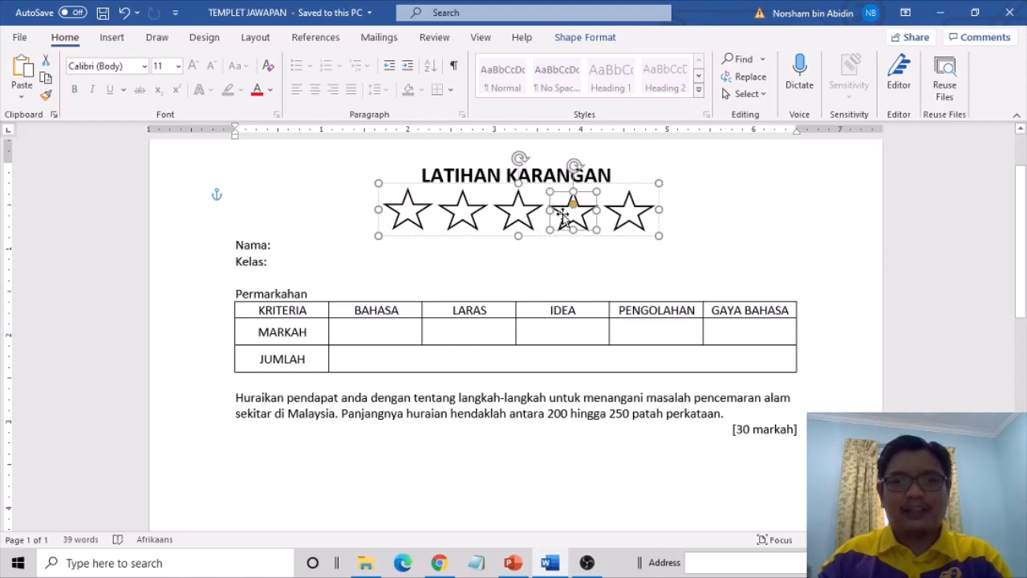
left_click(418, 217)
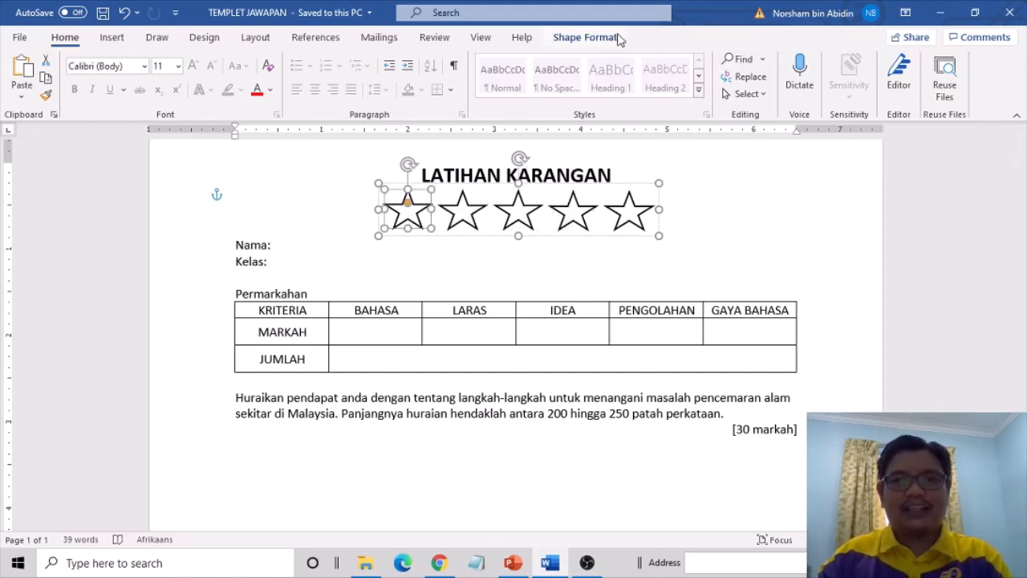
left_click(585, 37)
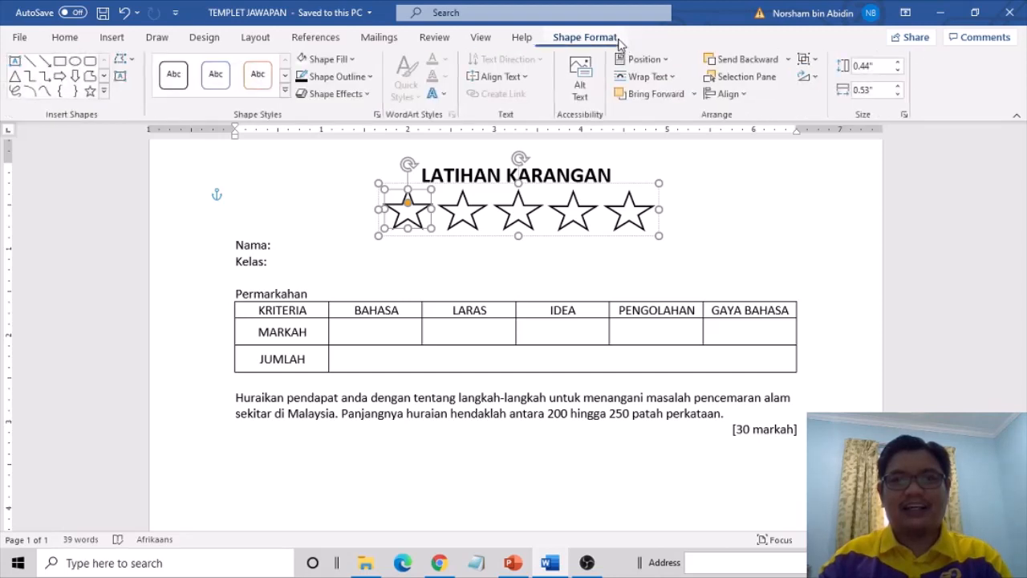
- Examine the Nama line and the Permarkahan table's MARKAH cells for each criterion in the answer template
left_click(281, 245)
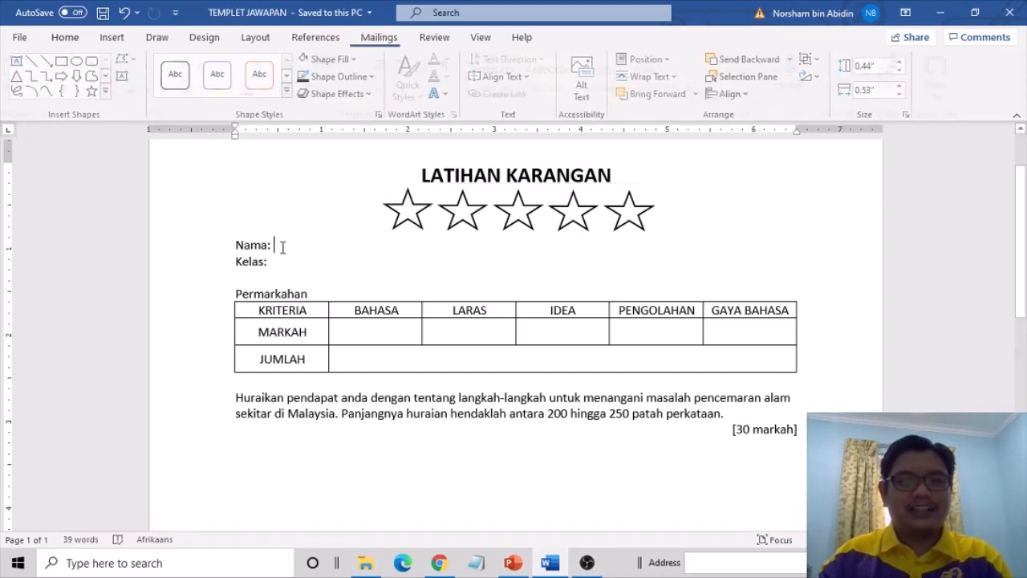
left_click(311, 294)
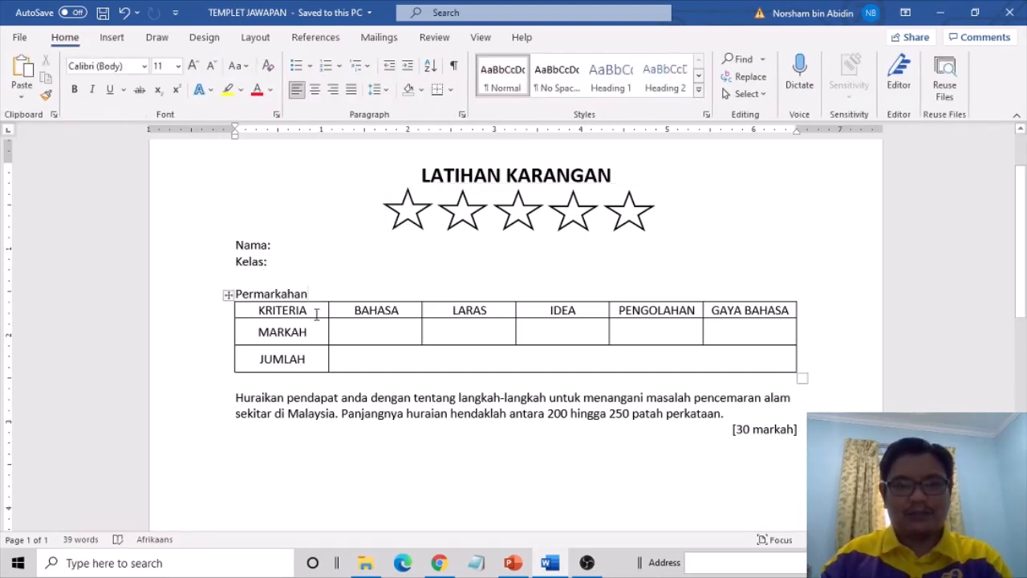
left_click(391, 333)
left_click(484, 335)
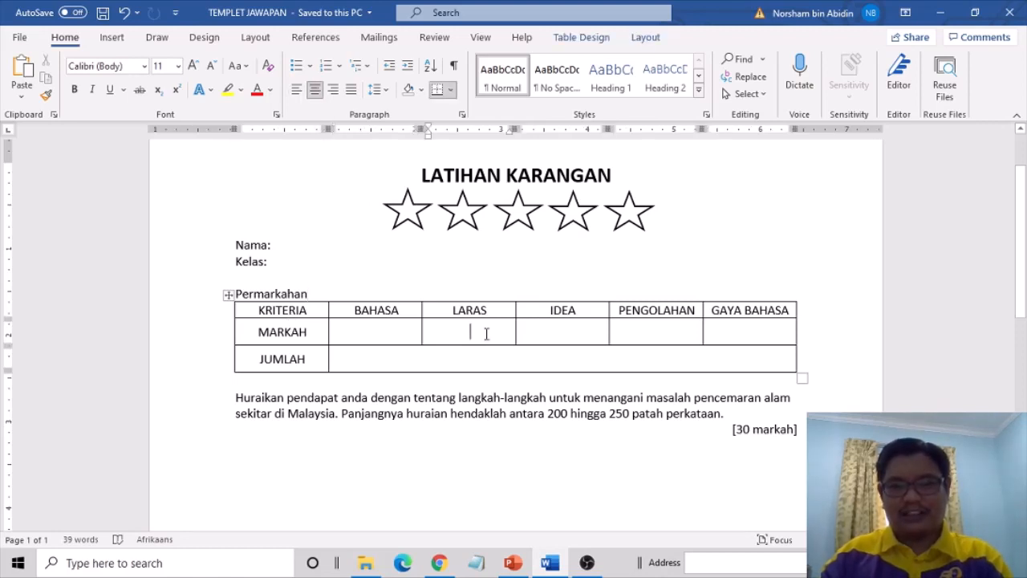
left_click(591, 326)
left_click(670, 329)
left_click(726, 330)
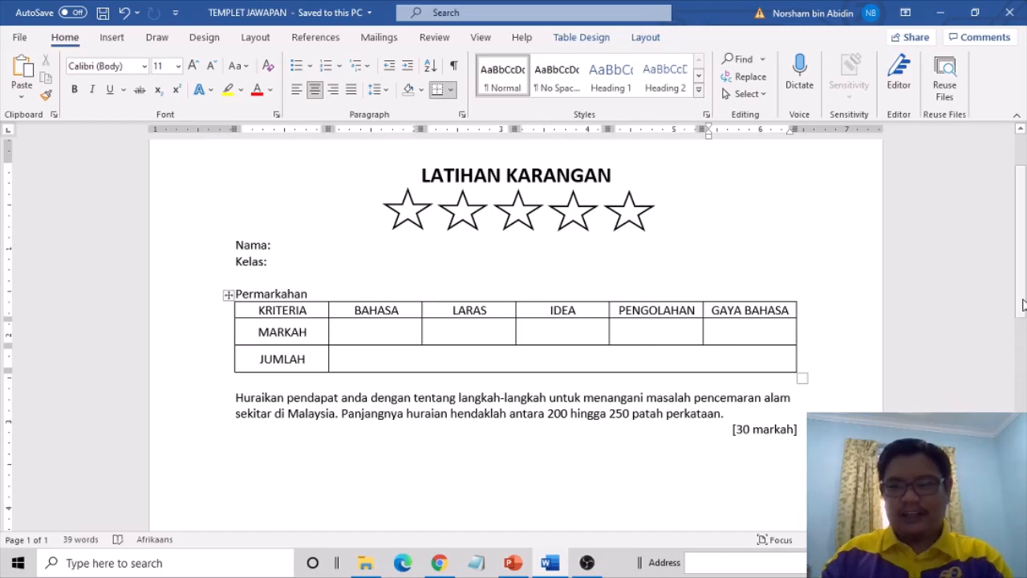
- Review the essay question text and the blank answer space beneath it in the template
scroll(1018, 361, "down", 1)
left_click_drag(253, 359, 798, 385)
left_click(800, 401)
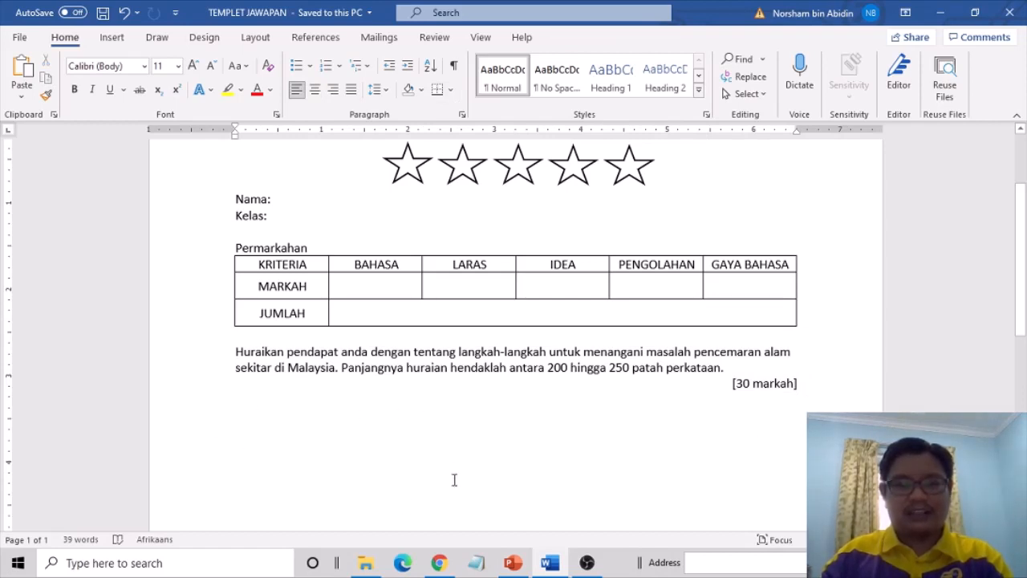
scroll(1024, 317, "down", 3)
scroll(1024, 317, "down", 1)
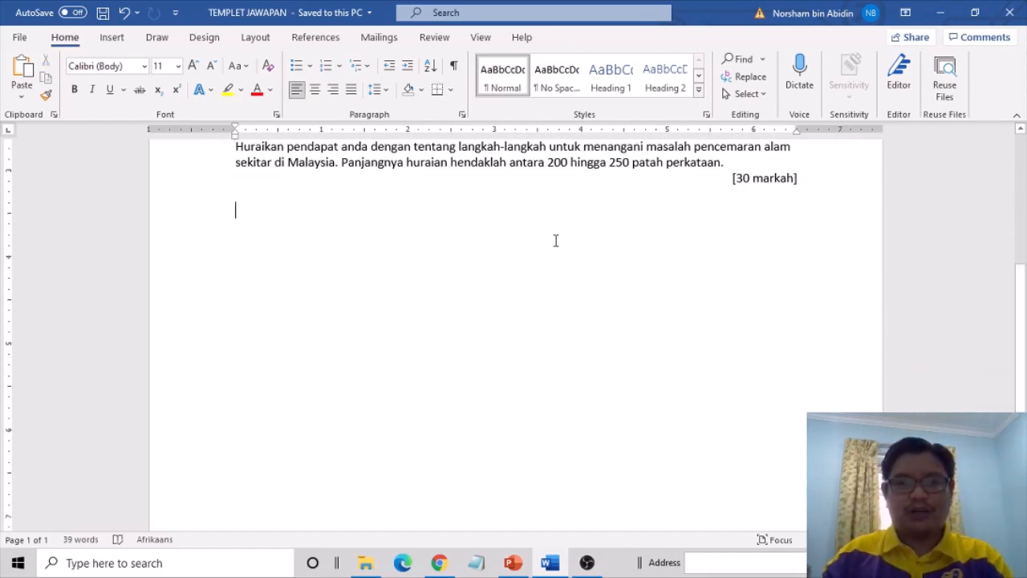
left_click_drag(1022, 299, 1022, 195)
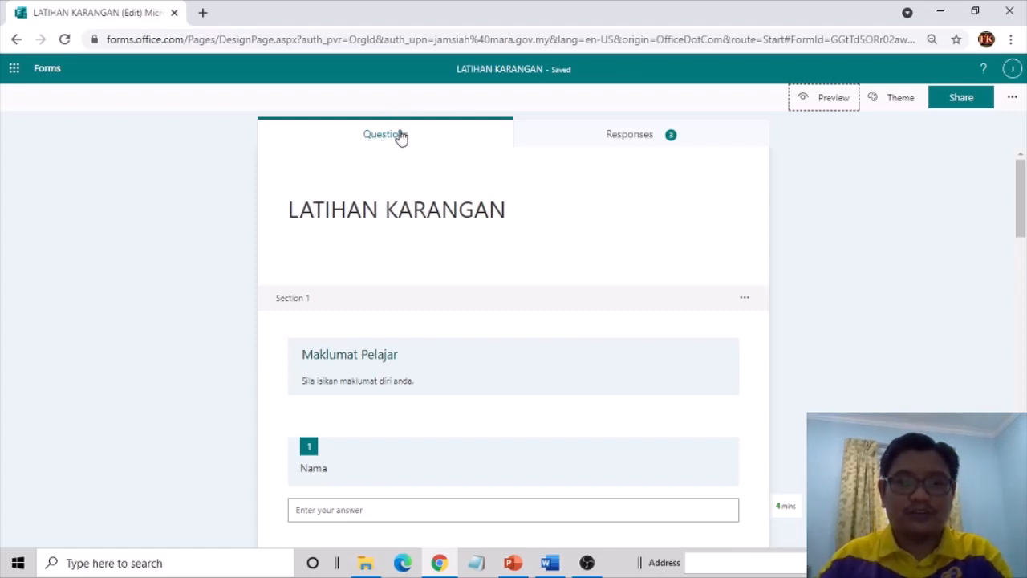
- Export the LATIHAN KARANGAN form responses to an Excel workbook, open the downloaded file and enable editing
left_click(625, 137)
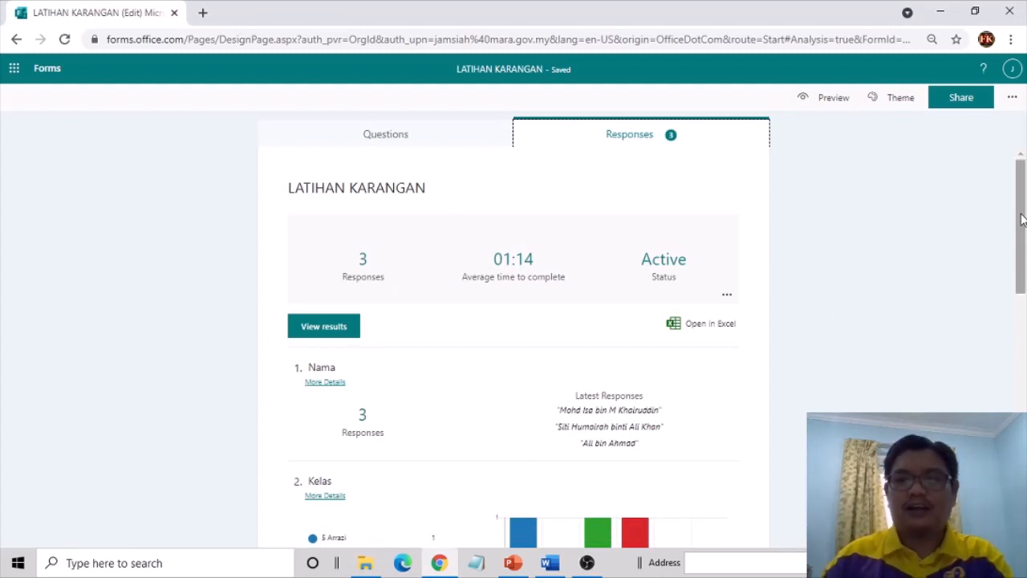
scroll(1022, 232, "down", 2)
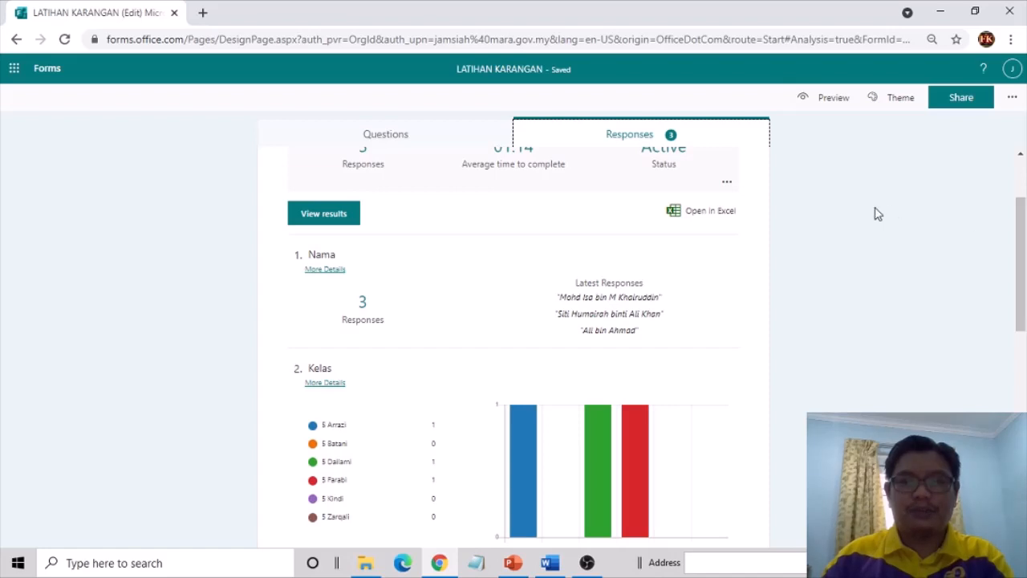
left_click(695, 213)
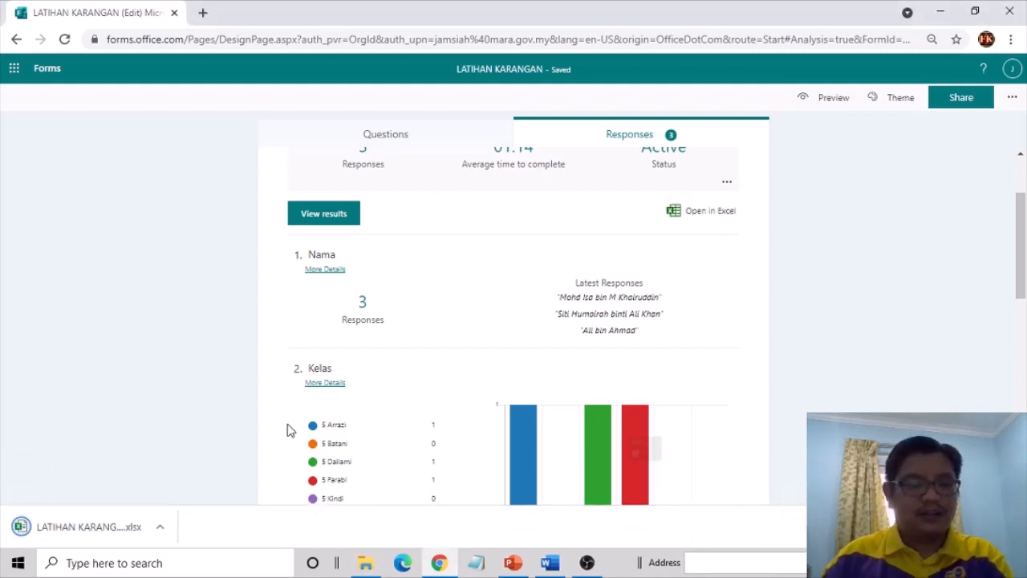
left_click(80, 530)
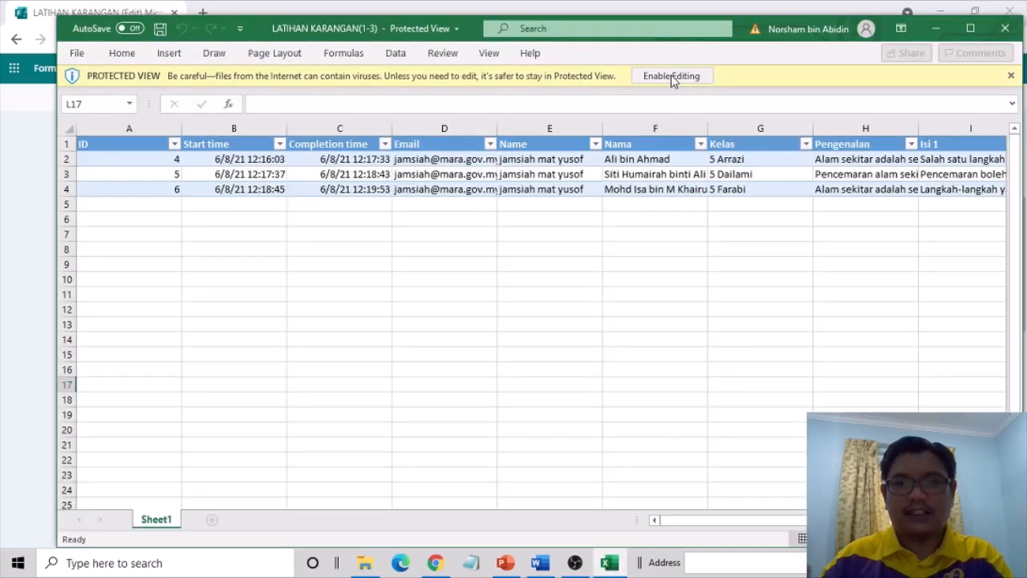
left_click(671, 76)
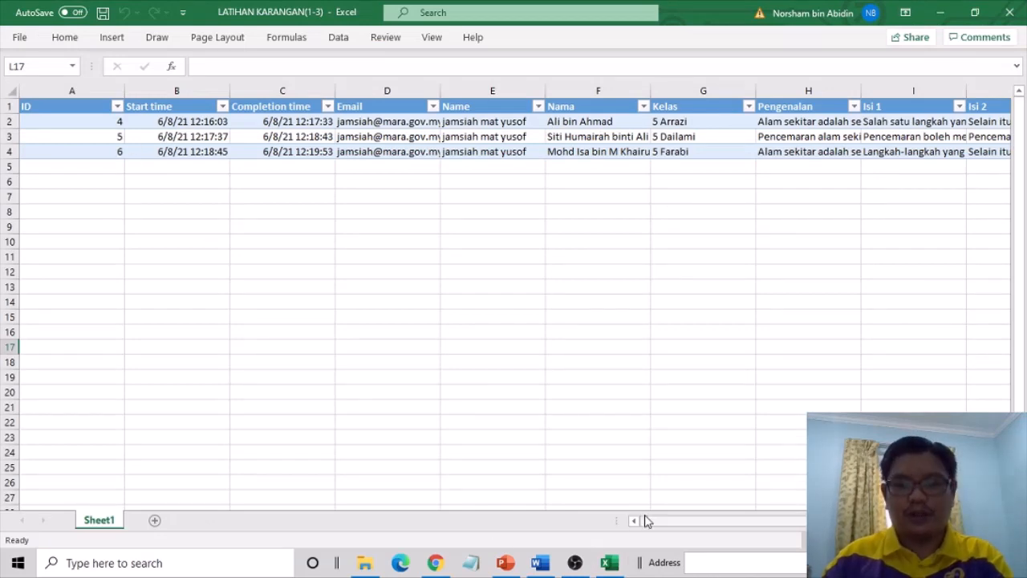
- Check the essay column headings Pengenalan, Isi 1, Isi 2, Isi 3 and Penutup in the response sheet
left_click_drag(655, 522, 772, 519)
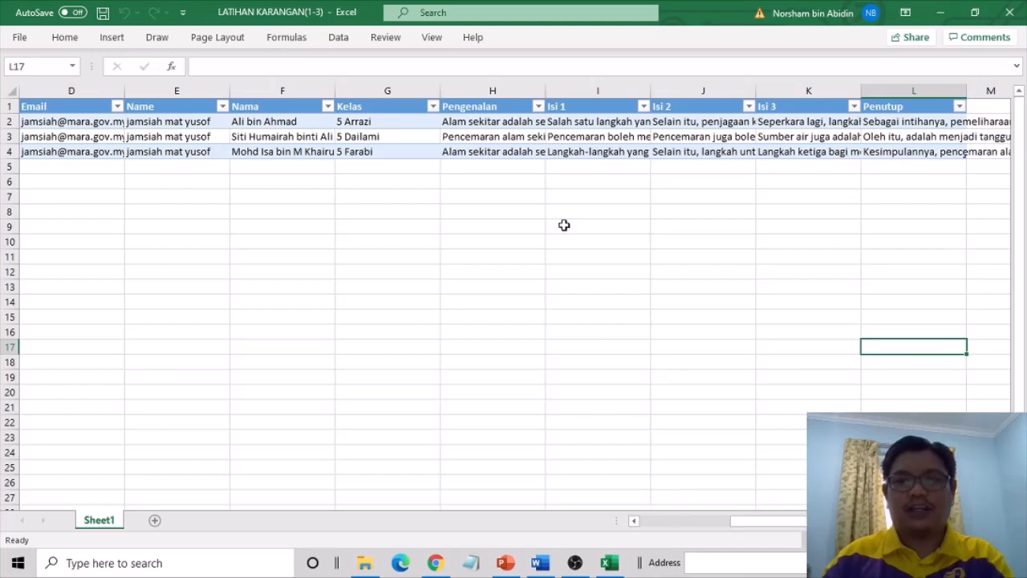
left_click(488, 109)
left_click(576, 108)
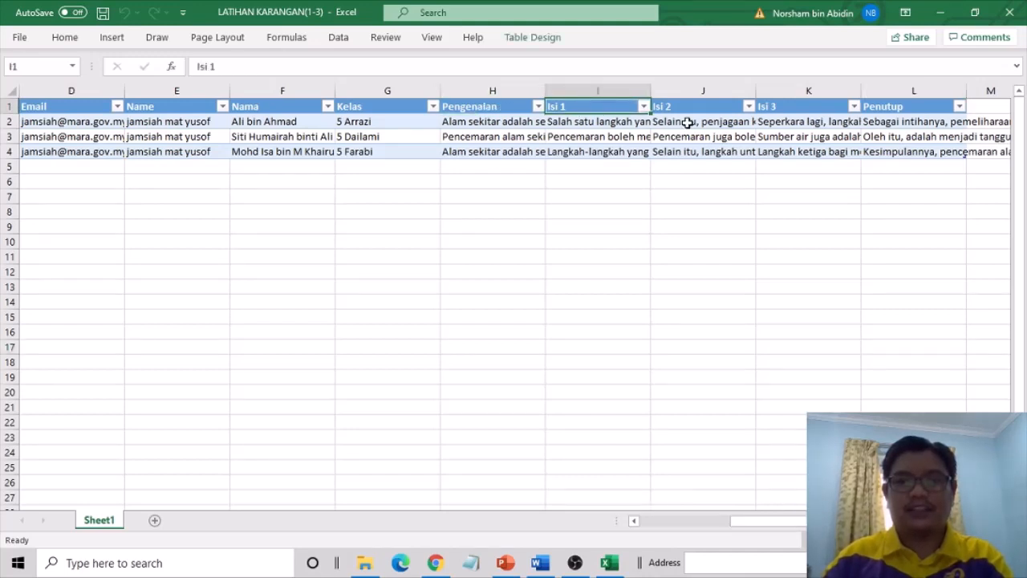
left_click(685, 108)
left_click(783, 110)
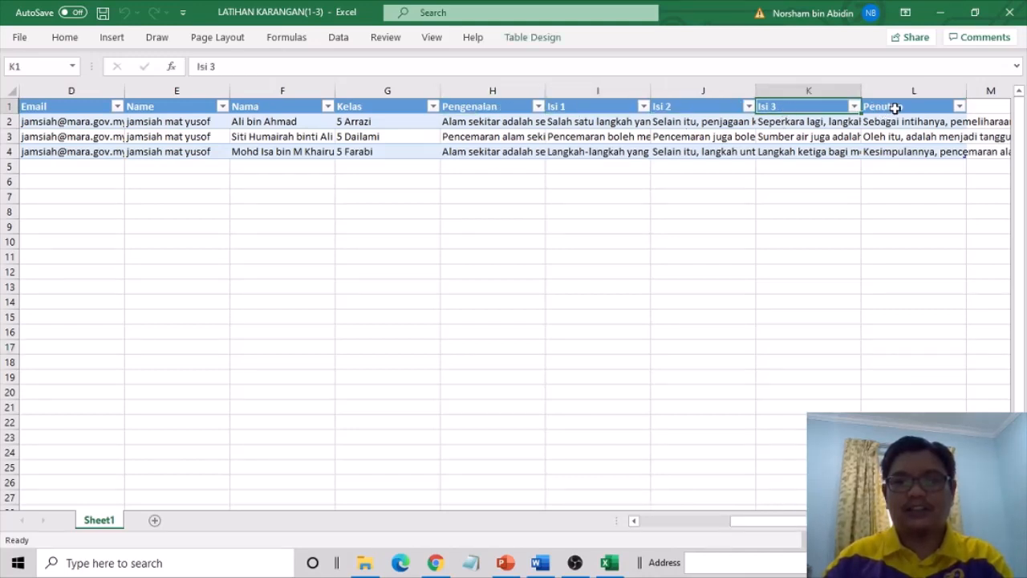
left_click(894, 109)
- Inspect the students' answers in the Pengenalan, Isi 1 and Isi 2 columns
left_click(489, 125)
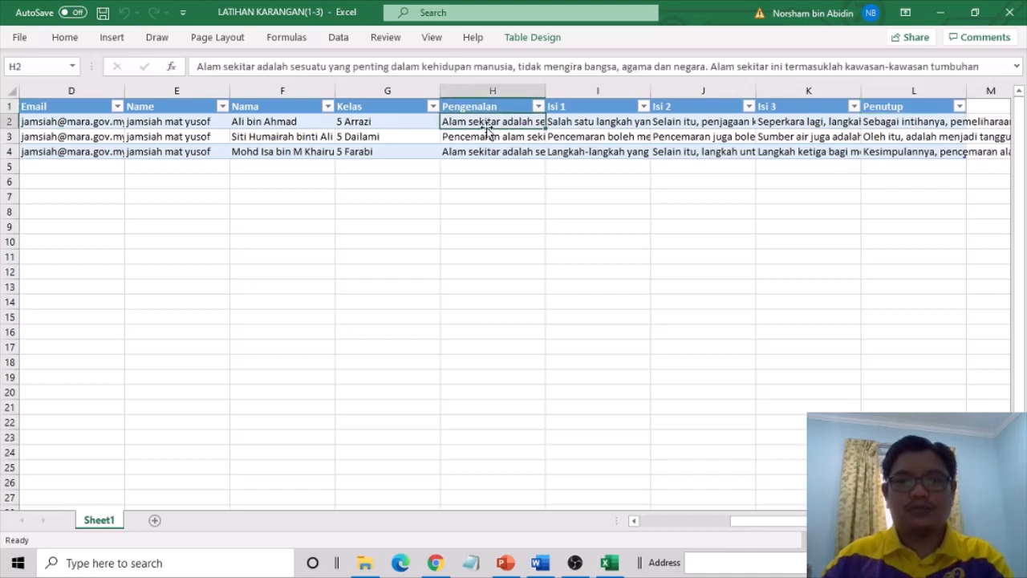
left_click(485, 137)
left_click(578, 152)
left_click(612, 122)
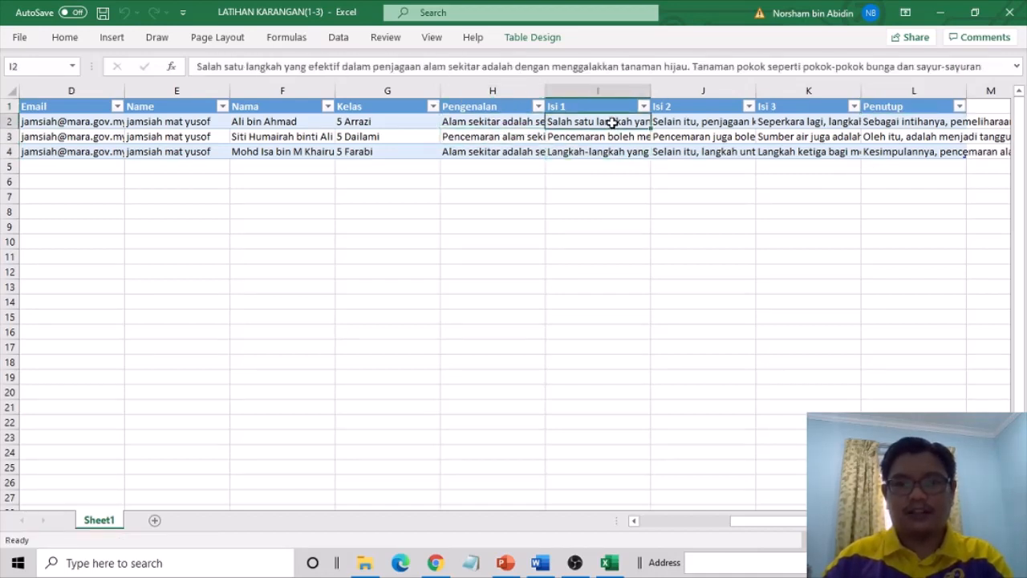
left_click(615, 136)
left_click(680, 137)
left_click(709, 153)
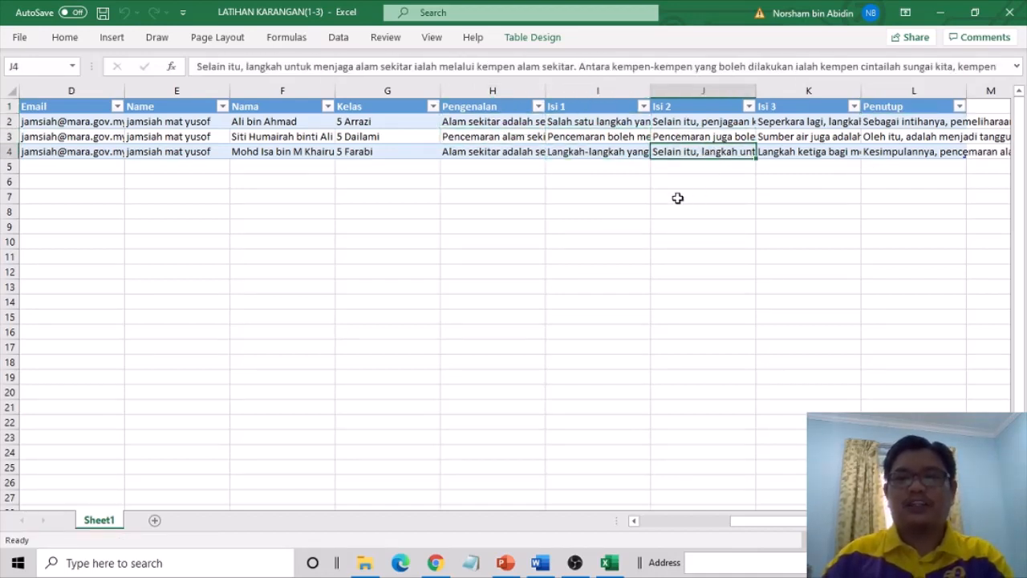
- Save the response workbook as LATIHAN KARANGAN(1-3) in the KARANGAN folder on the Desktop
left_click(20, 40)
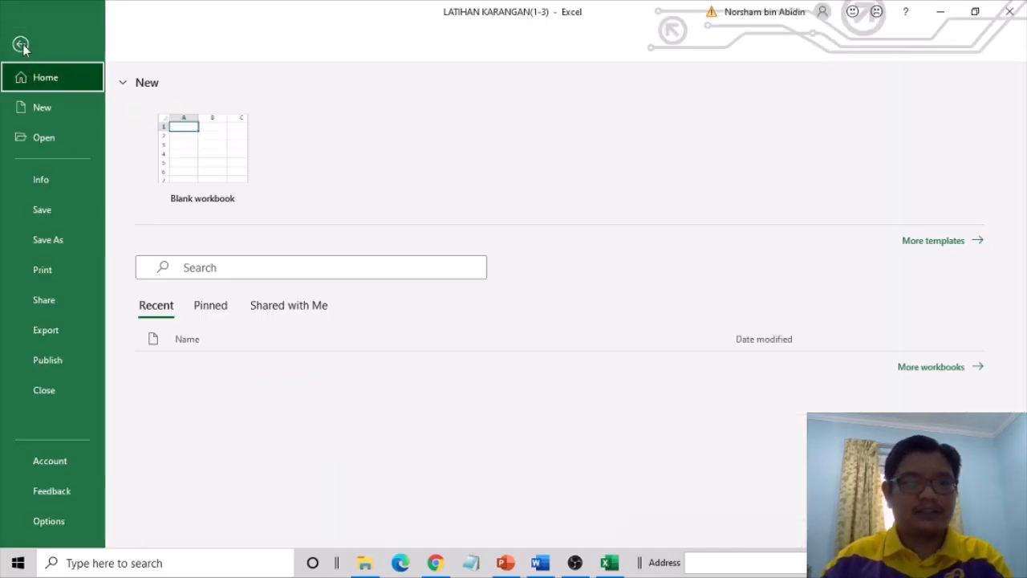
left_click(36, 239)
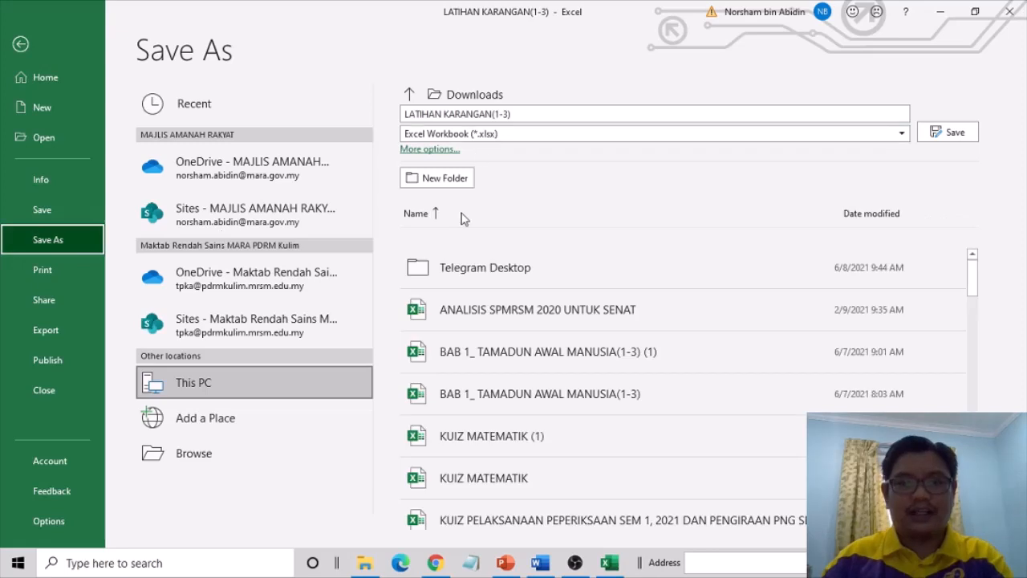
left_click(197, 454)
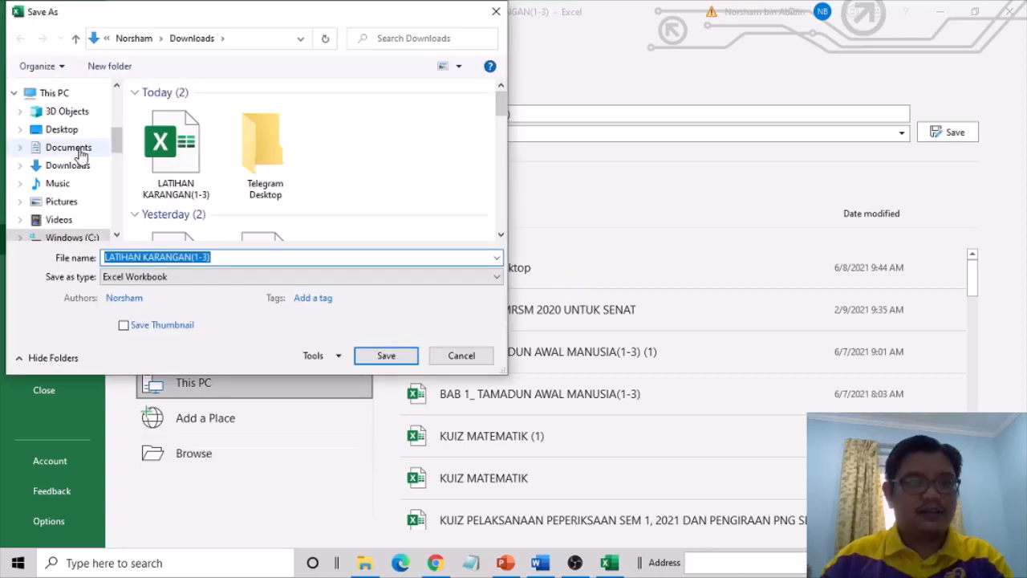
left_click(48, 131)
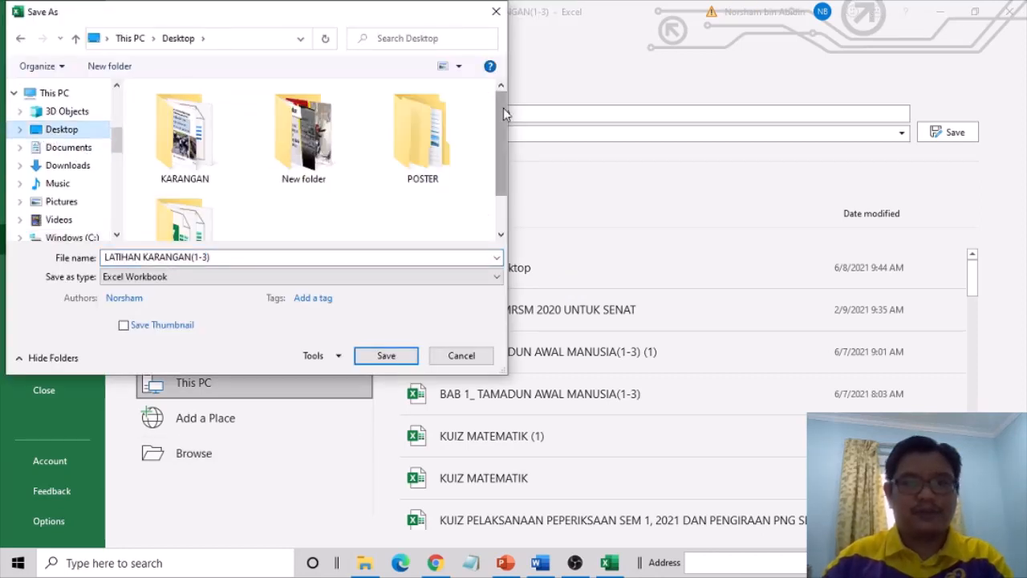
left_click_drag(503, 108, 502, 142)
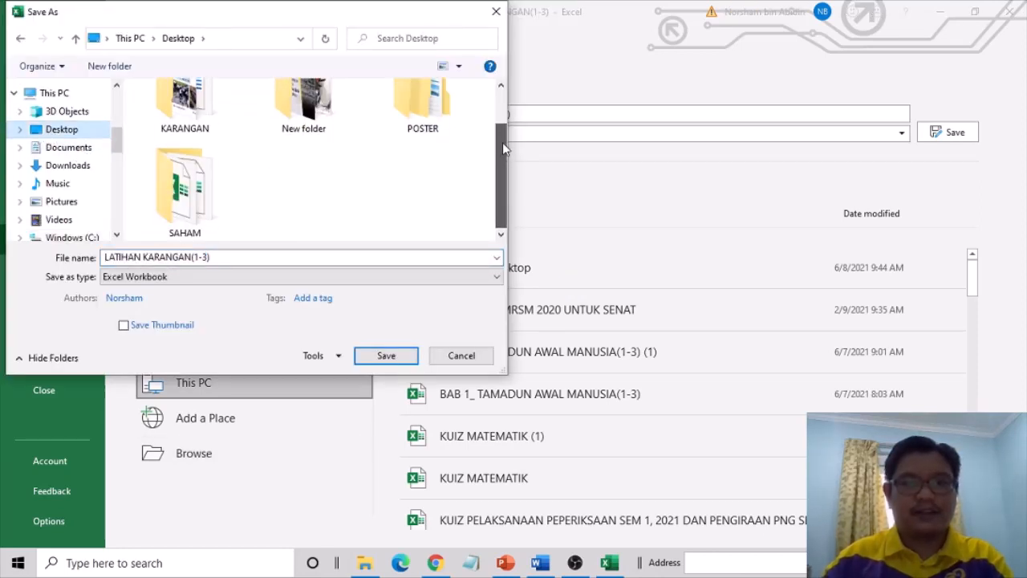
double_click(206, 116)
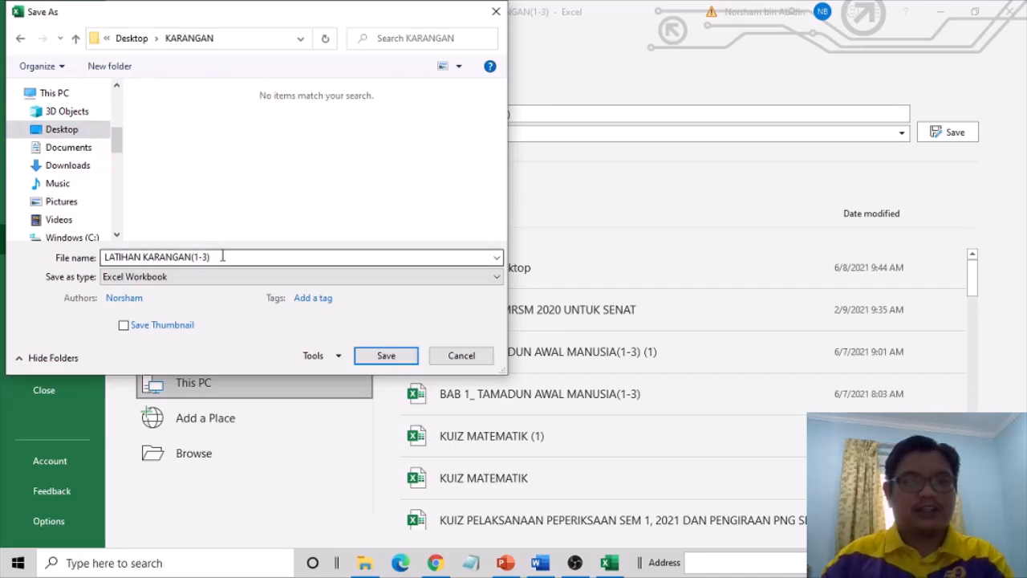
left_click(383, 356)
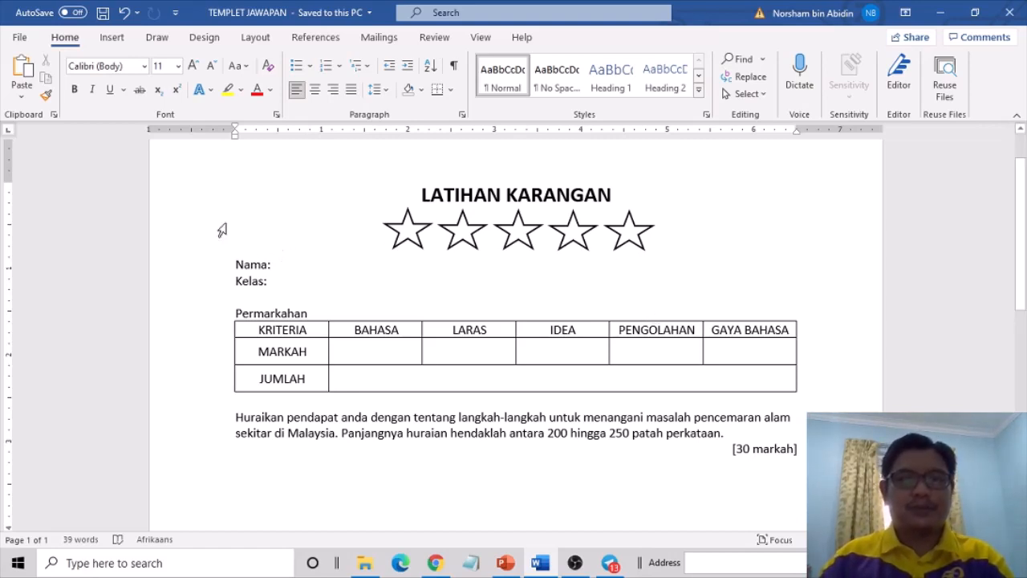
- In the Word answer template, connect the mail merge to Sheet1$ of LATIHAN KARANGAN(1-3) in the Desktop's KARANGAN folder, with first-row column headers
left_click(383, 42)
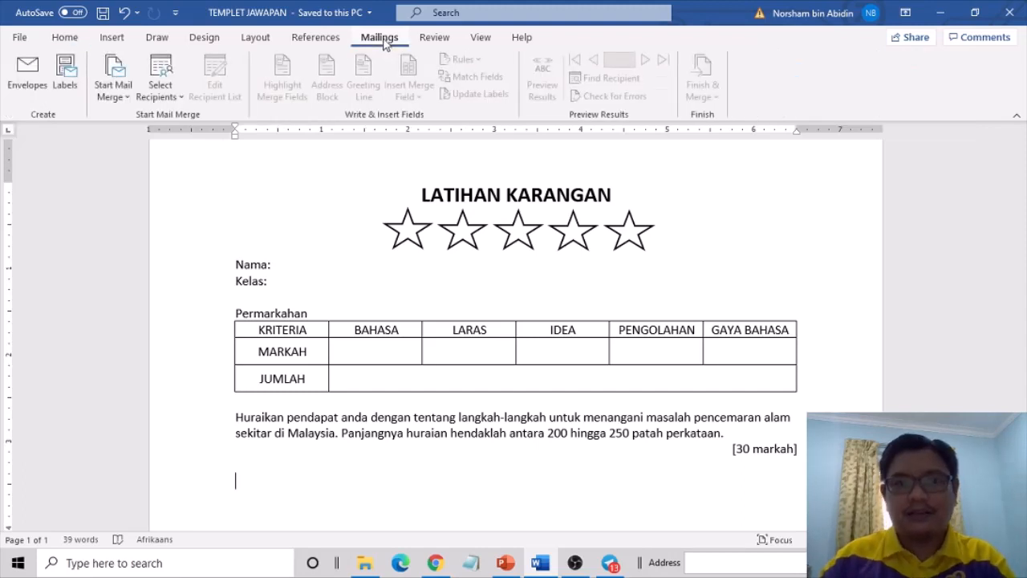
left_click(161, 96)
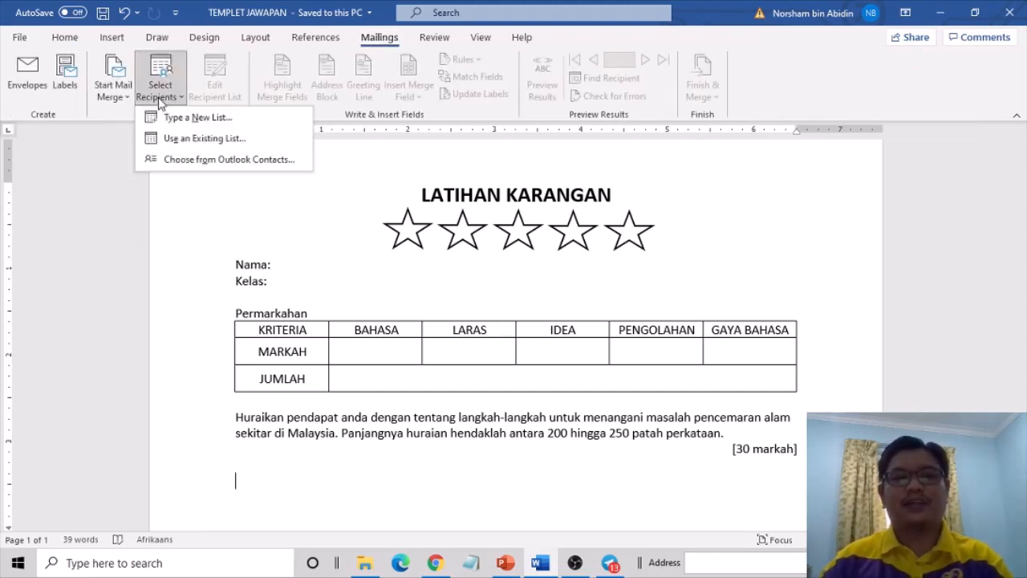
left_click(180, 141)
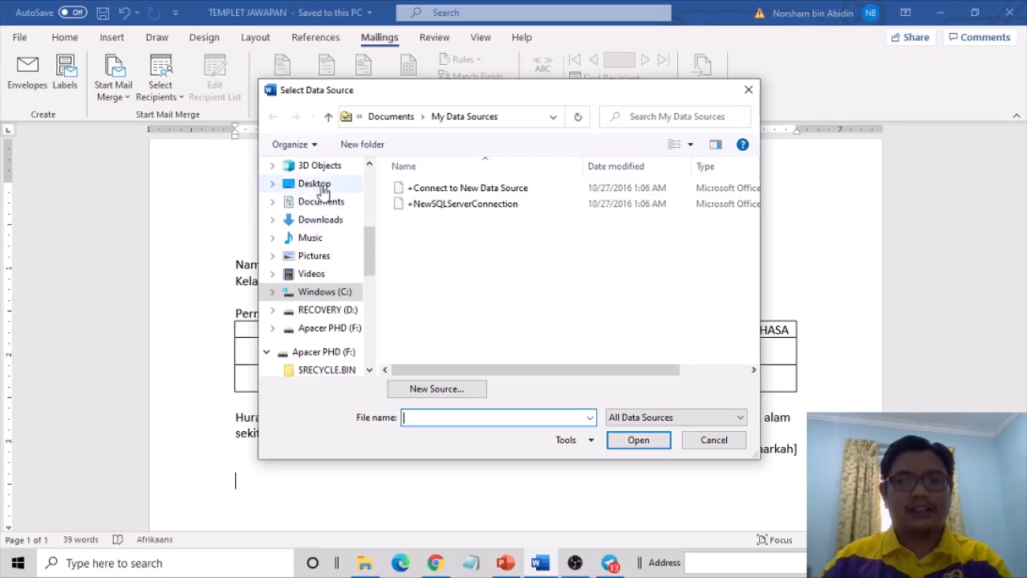
left_click(321, 187)
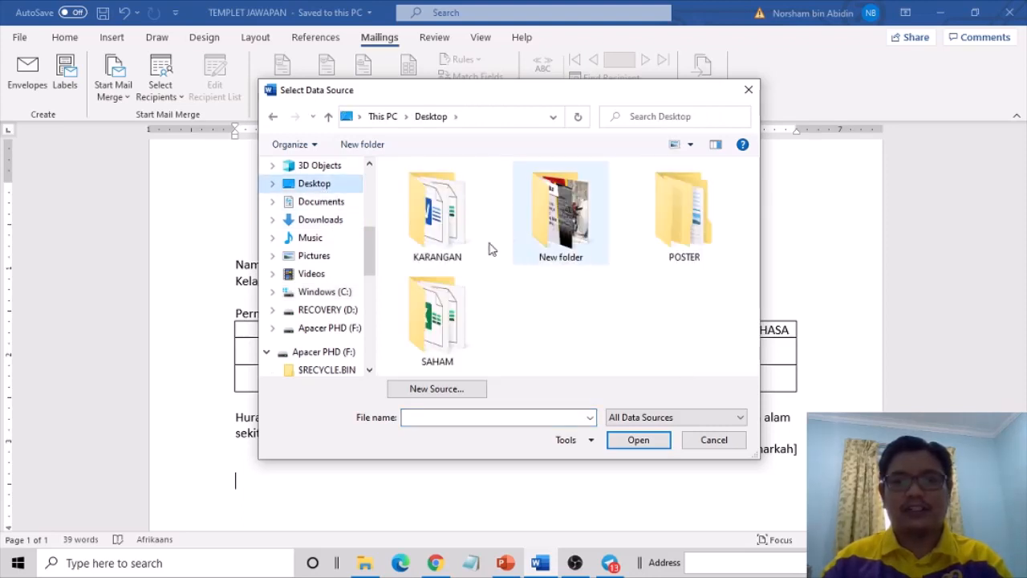
left_click(436, 233)
double_click(435, 233)
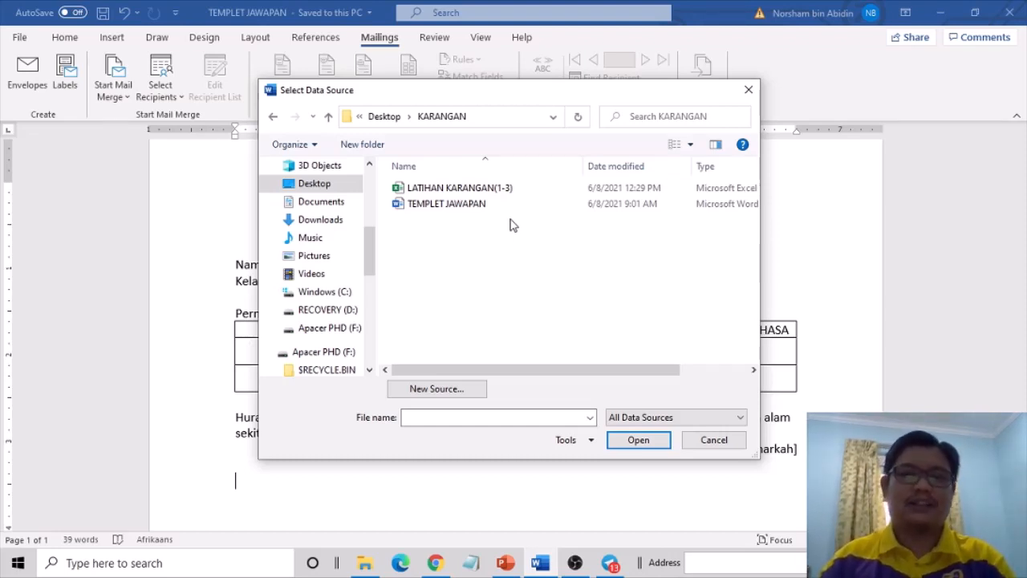
left_click(419, 193)
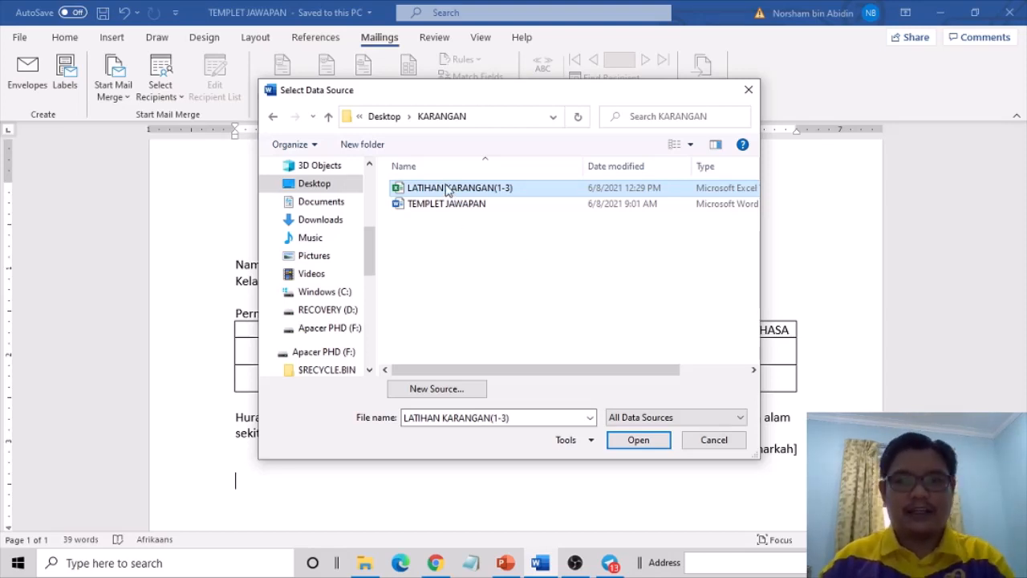
left_click(642, 441)
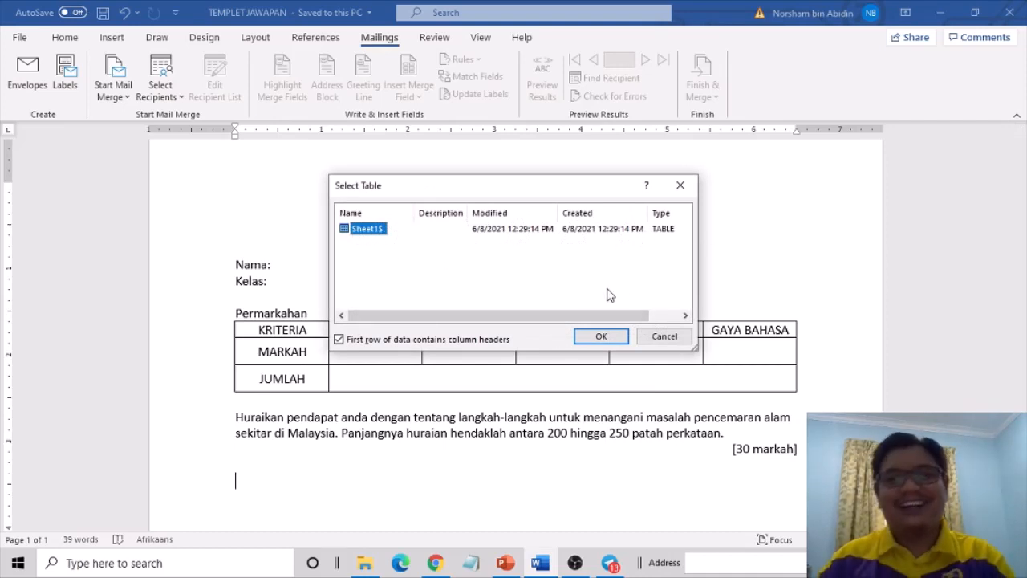
left_click(593, 337)
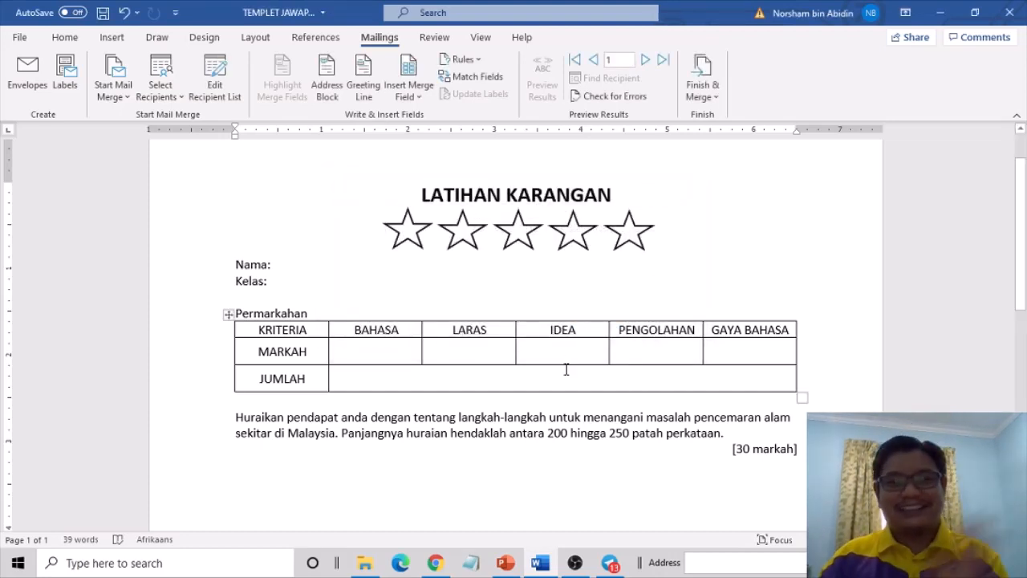
- Insert the Nama merge field after the "Nama:" label and the Kelas merge field after "Kelas:"
left_click(286, 264)
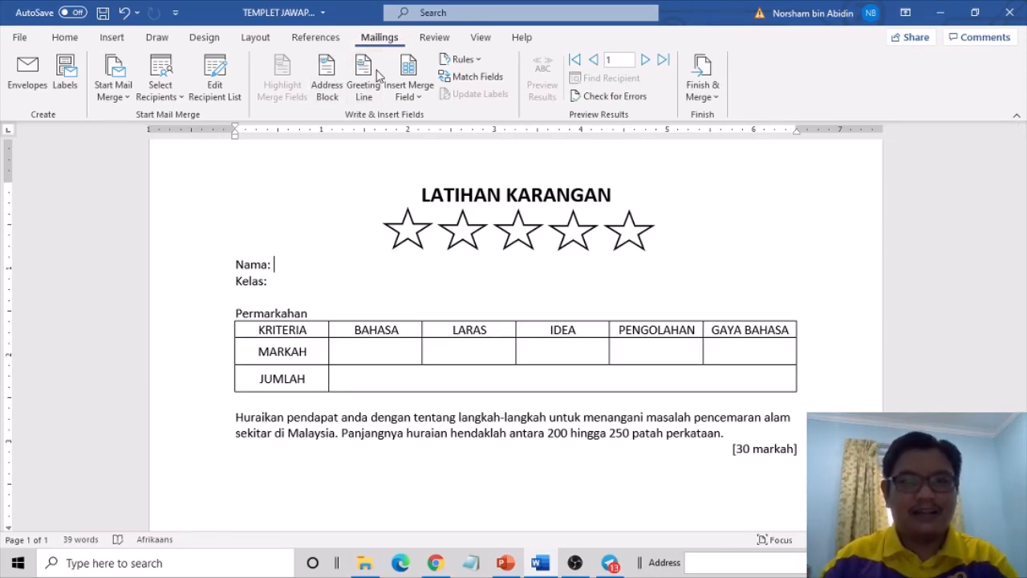
left_click(424, 97)
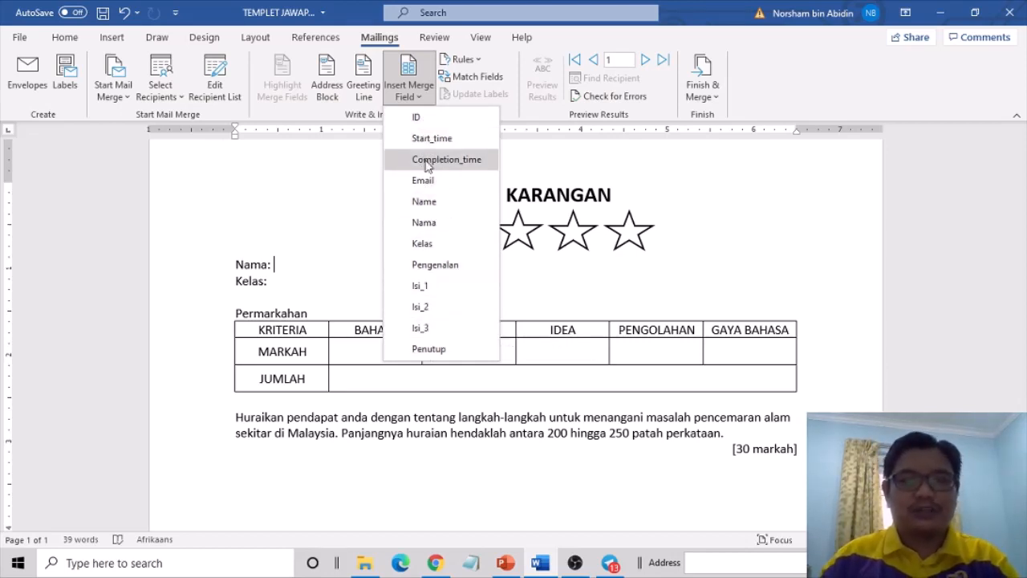
left_click(423, 222)
left_click_drag(425, 218, 345, 287)
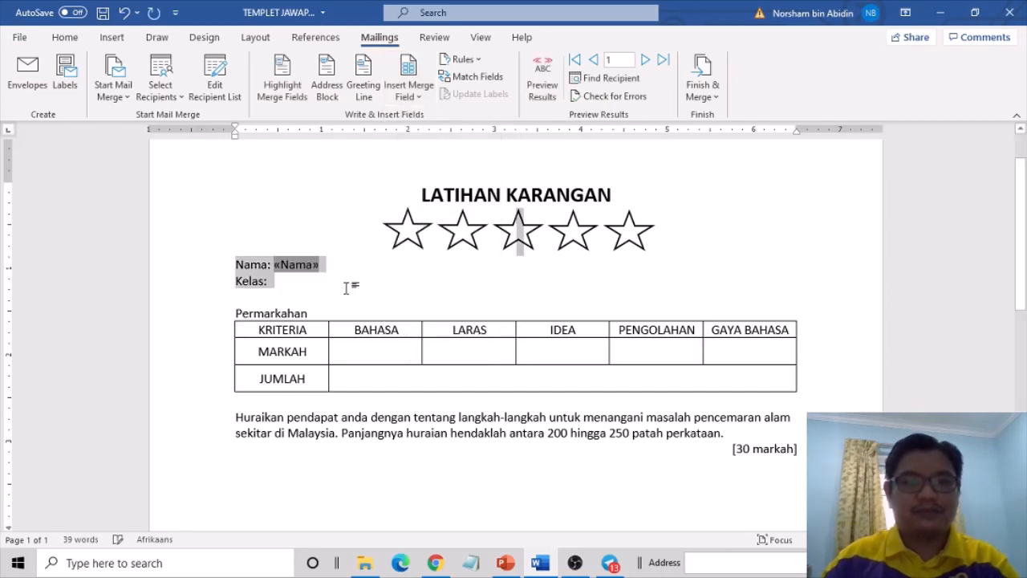
left_click(286, 289)
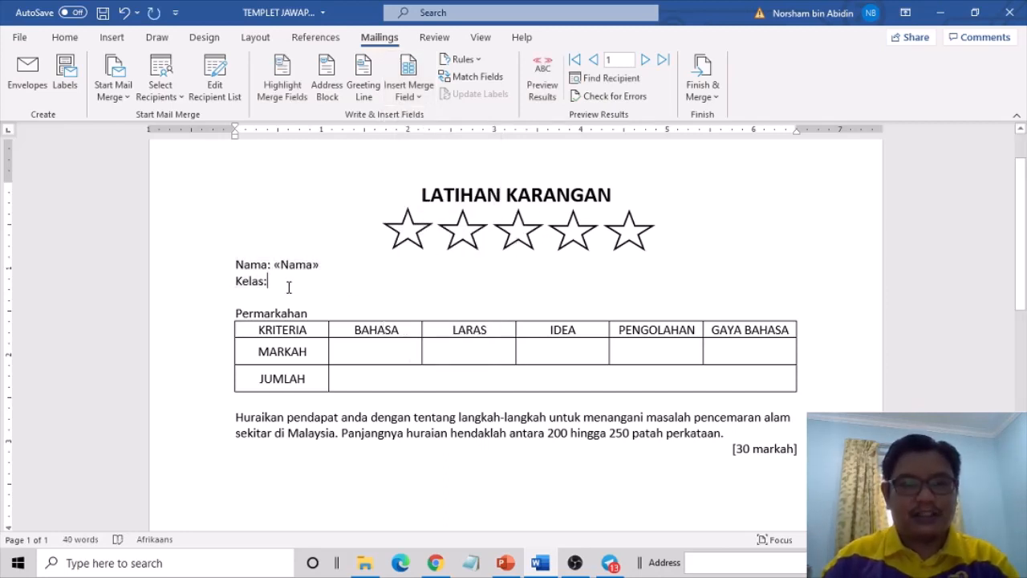
left_click(409, 91)
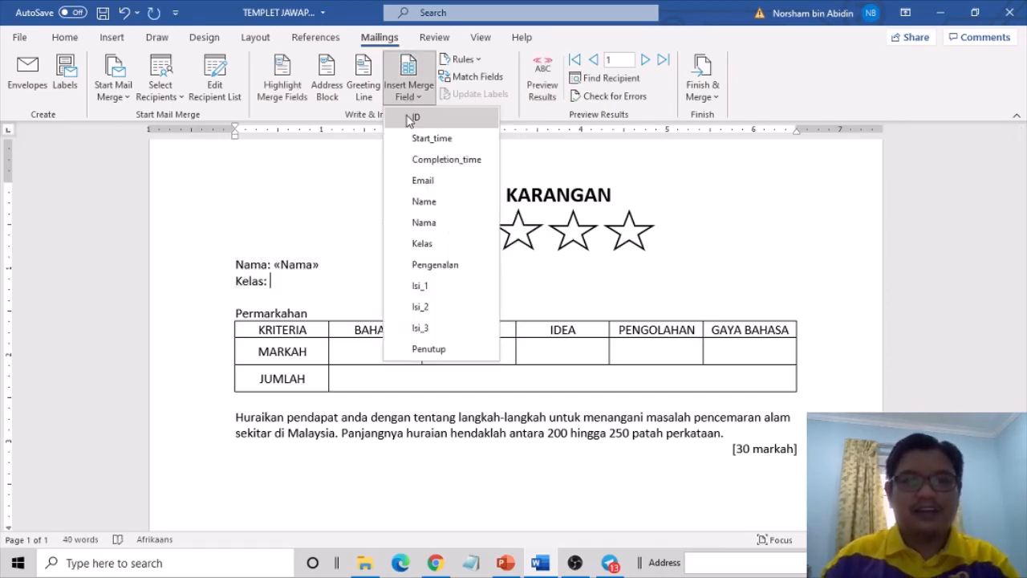
left_click(424, 243)
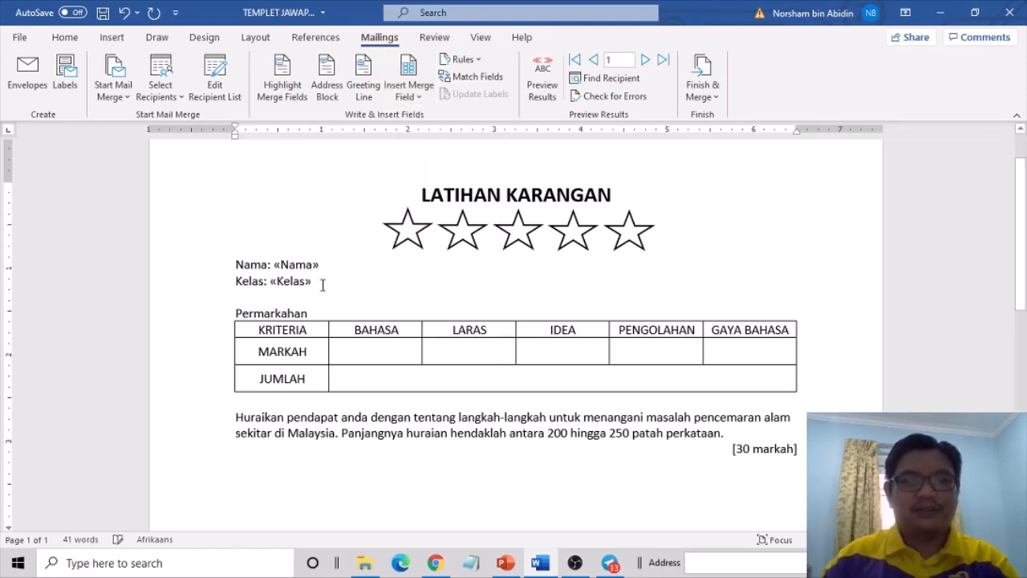
- Change the font of the Nama and Kelas merge fields to Arial
left_click_drag(273, 264, 323, 263)
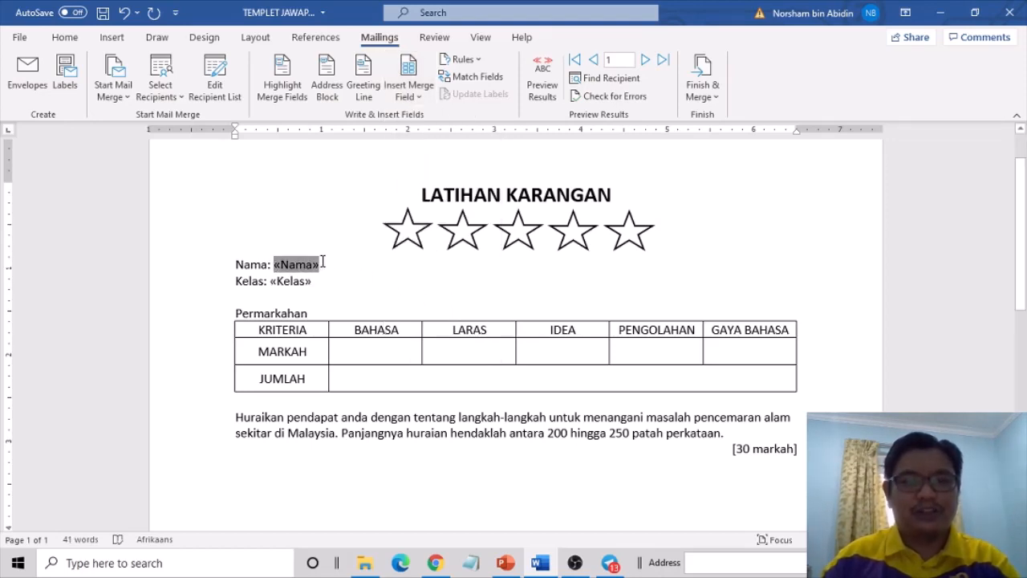
left_click(65, 36)
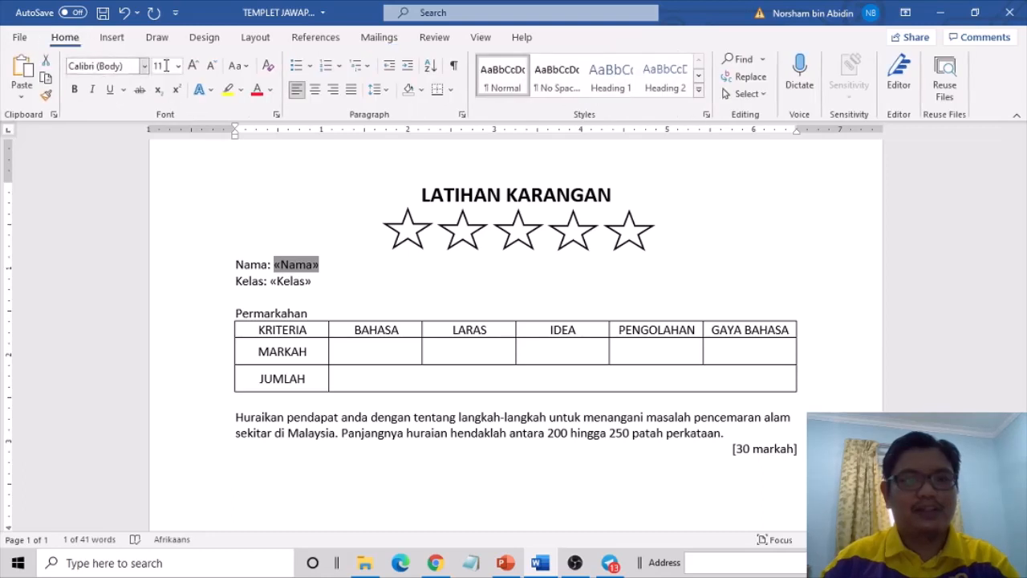
left_click(145, 66)
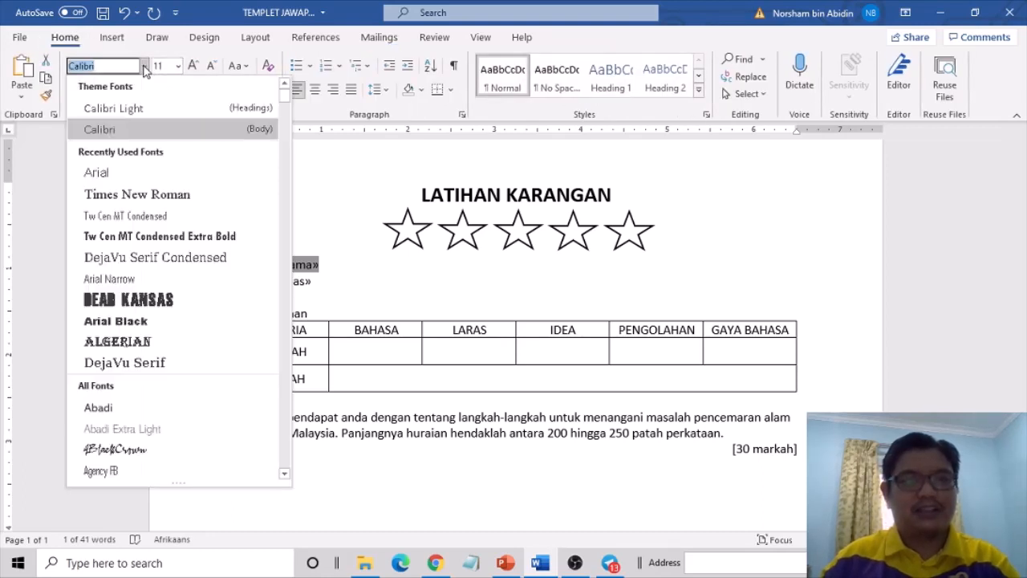
left_click(122, 173)
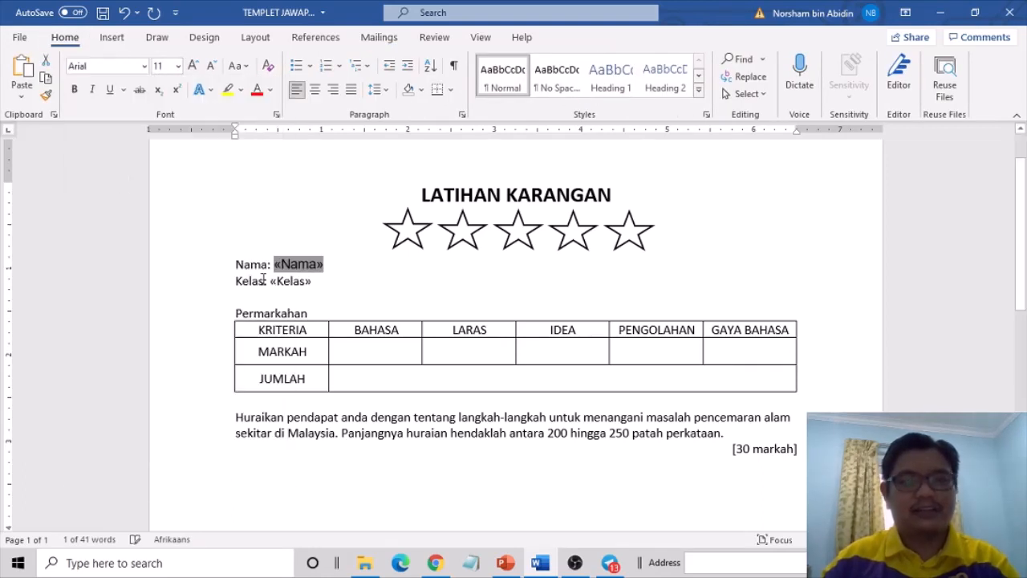
double_click(273, 282)
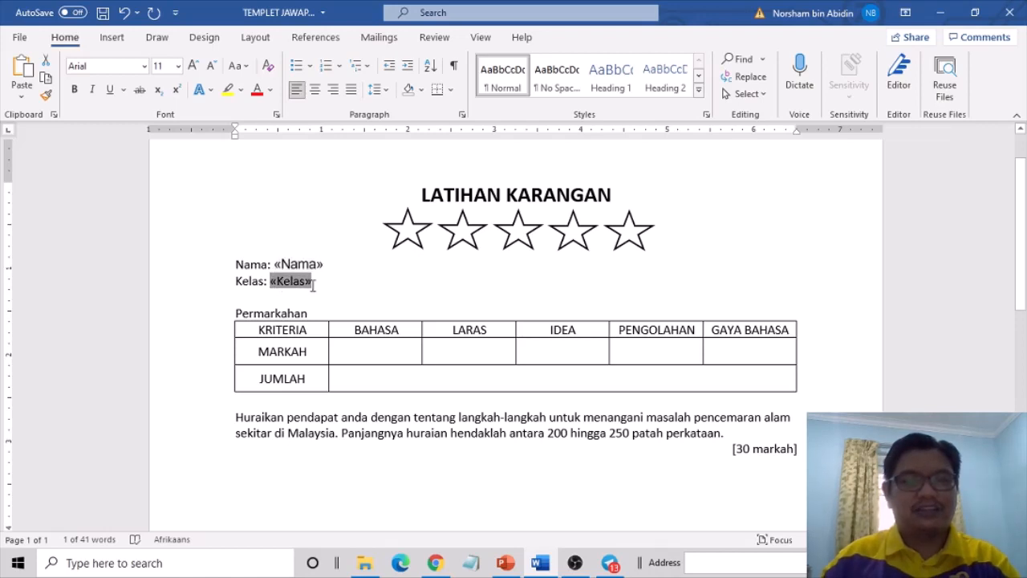
left_click(144, 66)
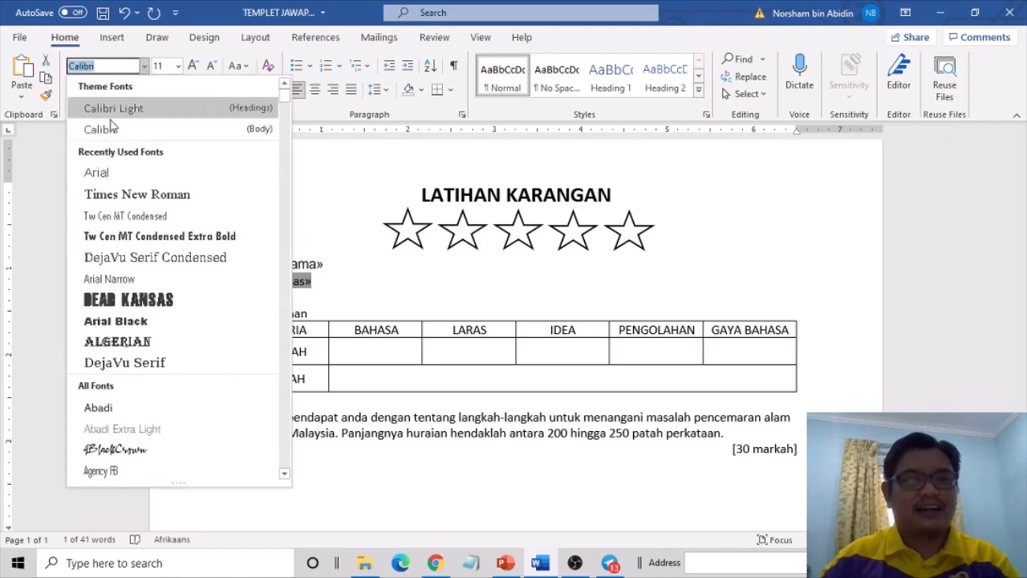
left_click(105, 166)
left_click(341, 280)
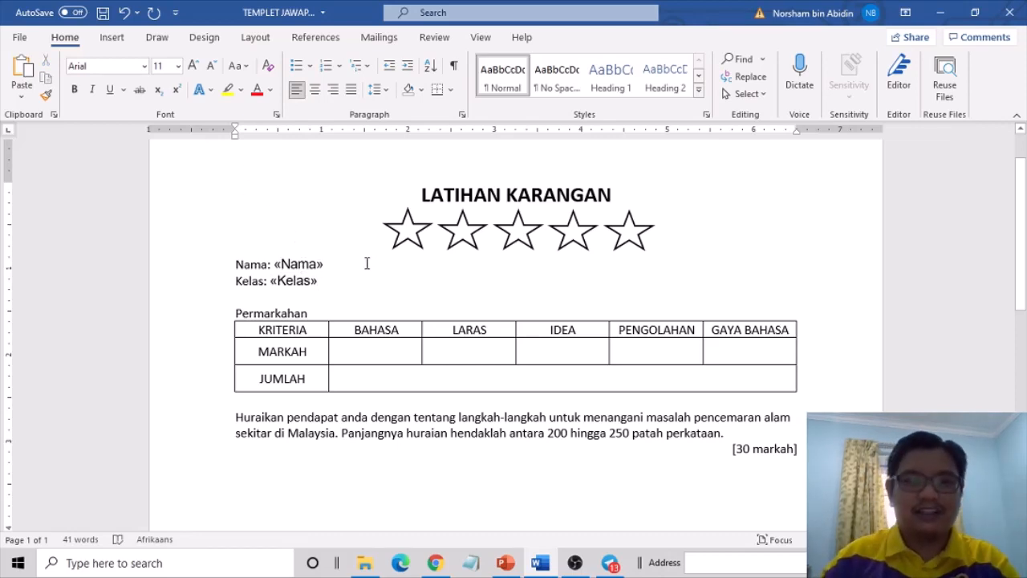
left_click_drag(367, 263, 425, 295)
left_click(332, 294)
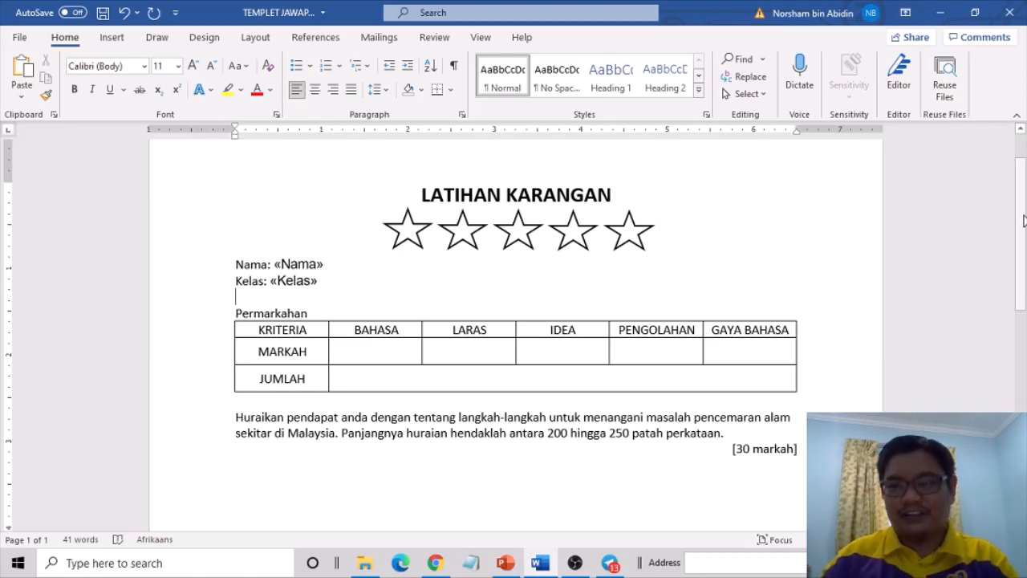
- Examine the individual stars in the rating row beneath the LATIHAN KARANGAN title
scroll(1024, 220, "down", 1)
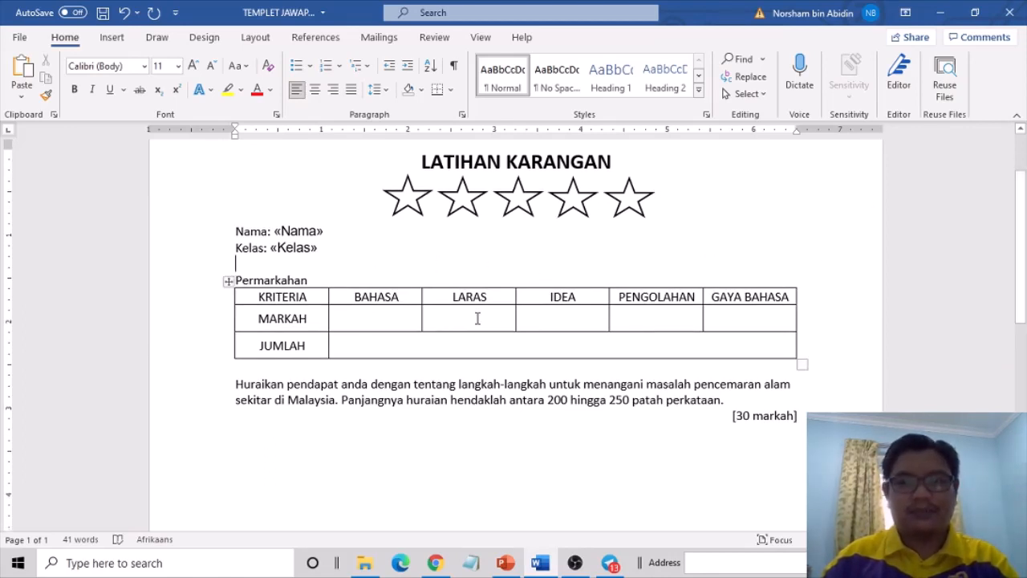
left_click(407, 191)
left_click(409, 197)
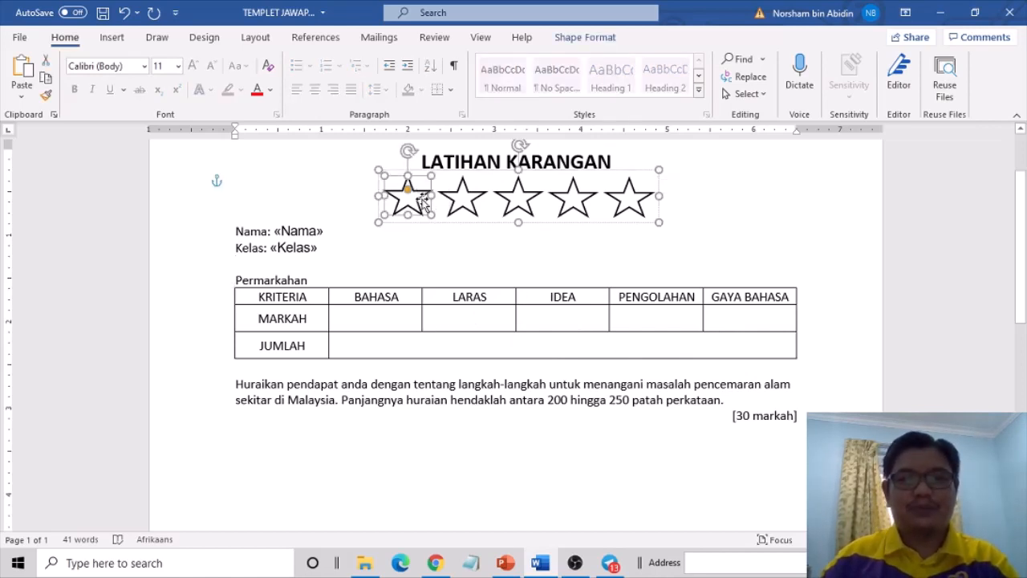
left_click(455, 205)
left_click(513, 205)
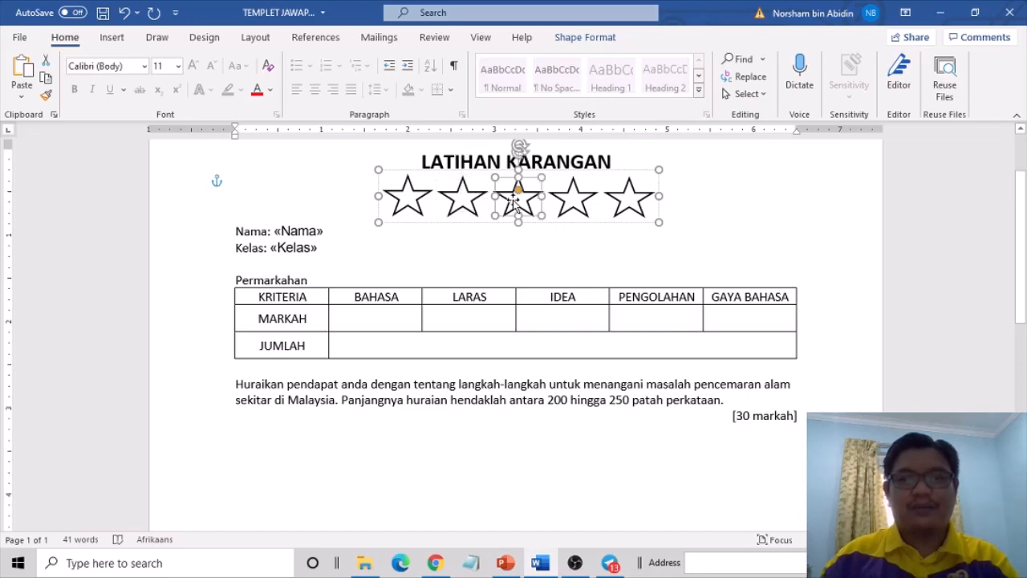
left_click(577, 200)
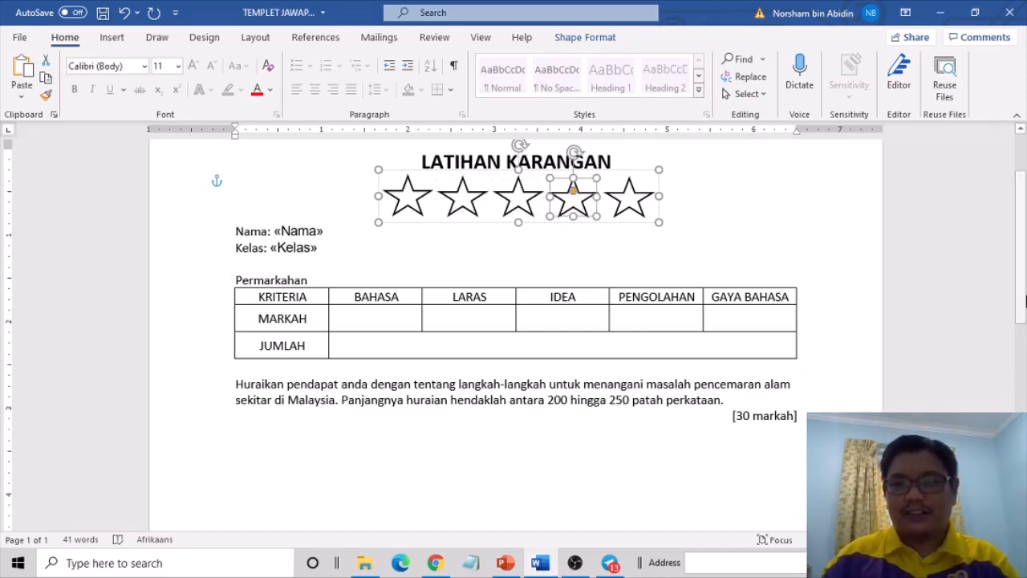
- Insert the Pengenalan merge field on the indented line beneath the essay question and its "[30 markah]" label
left_click_drag(1022, 297, 1021, 324)
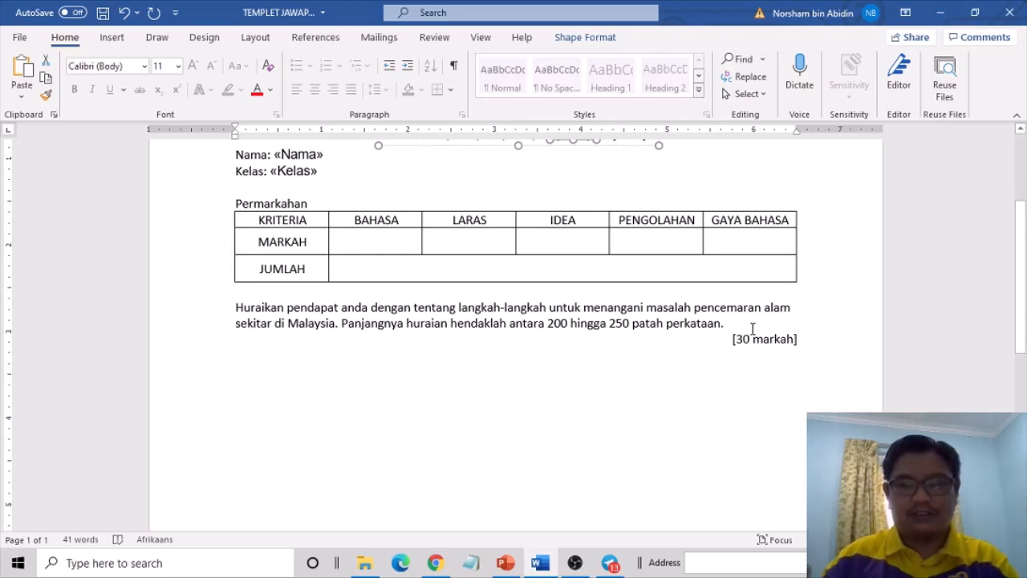
left_click(821, 343)
left_click(243, 370)
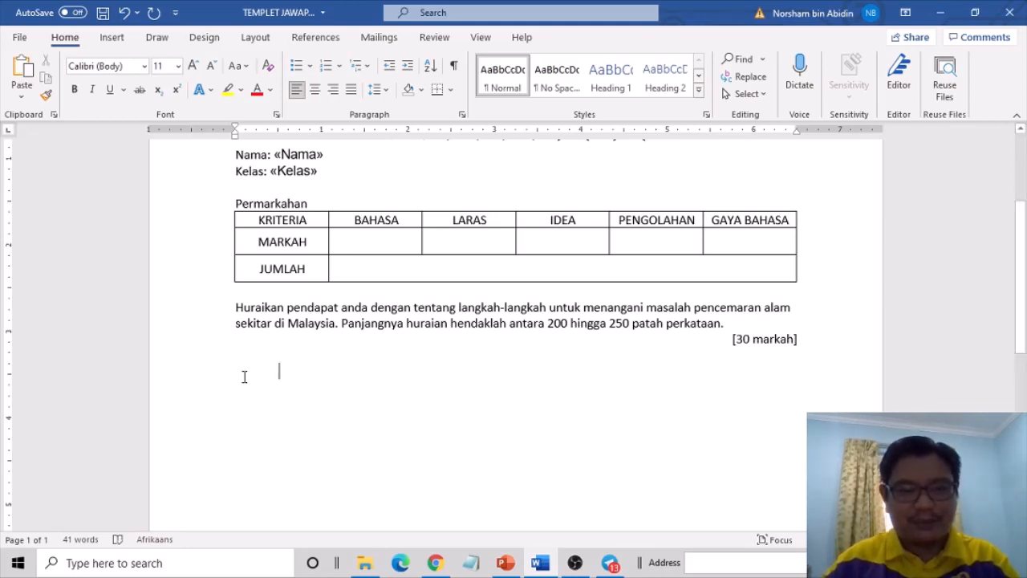
key("BackSpace")
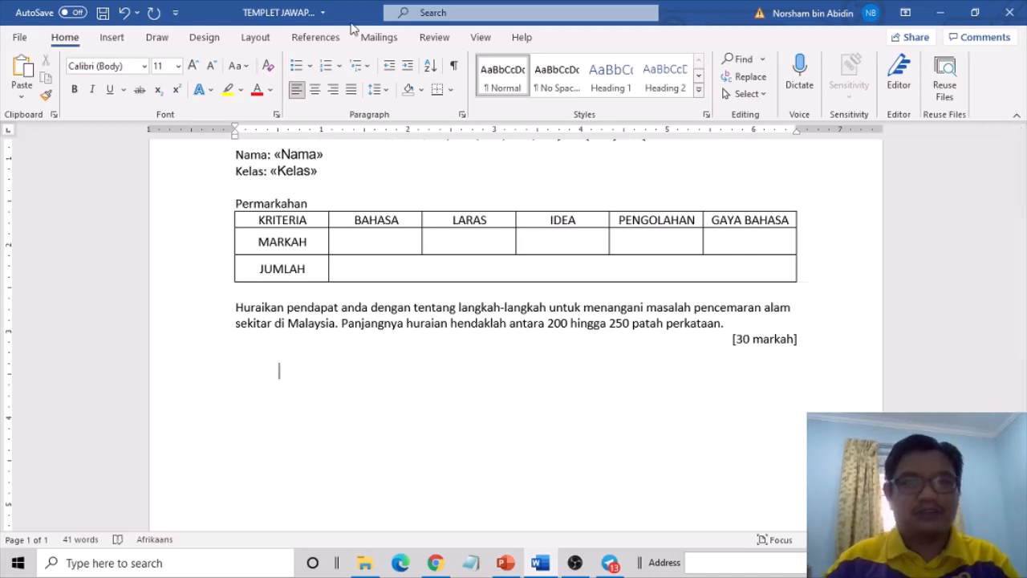
left_click(381, 38)
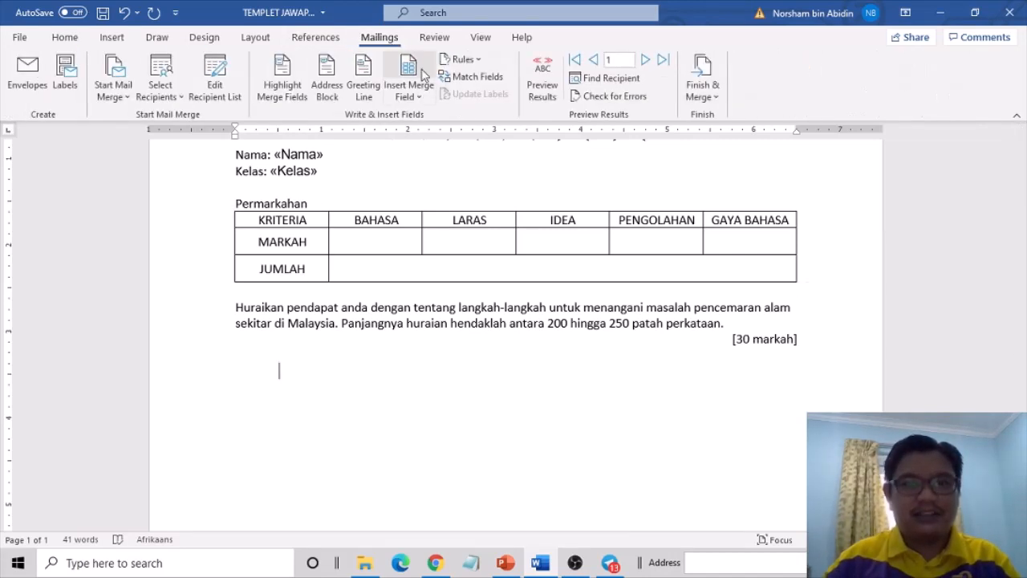
left_click(410, 97)
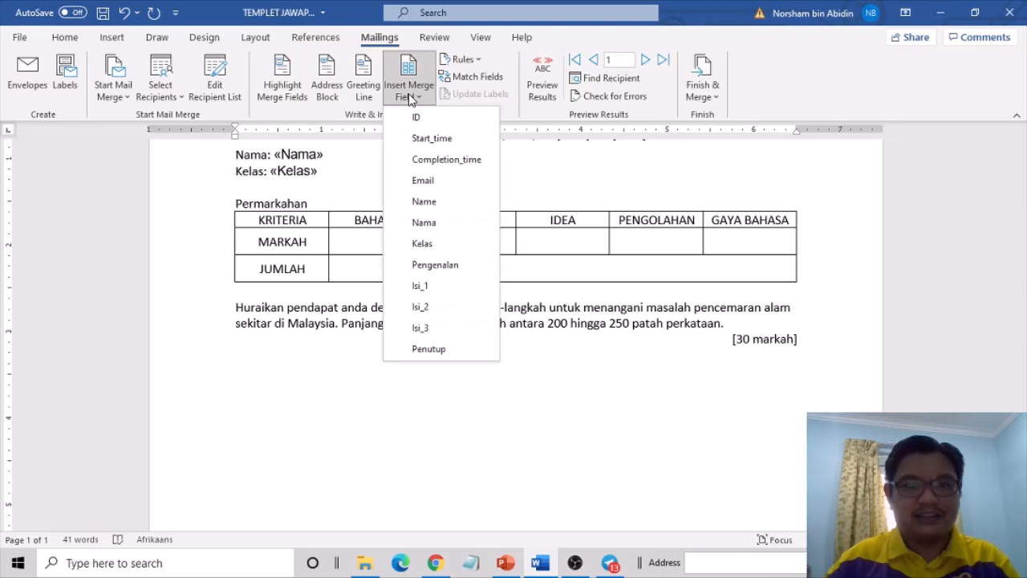
left_click(442, 264)
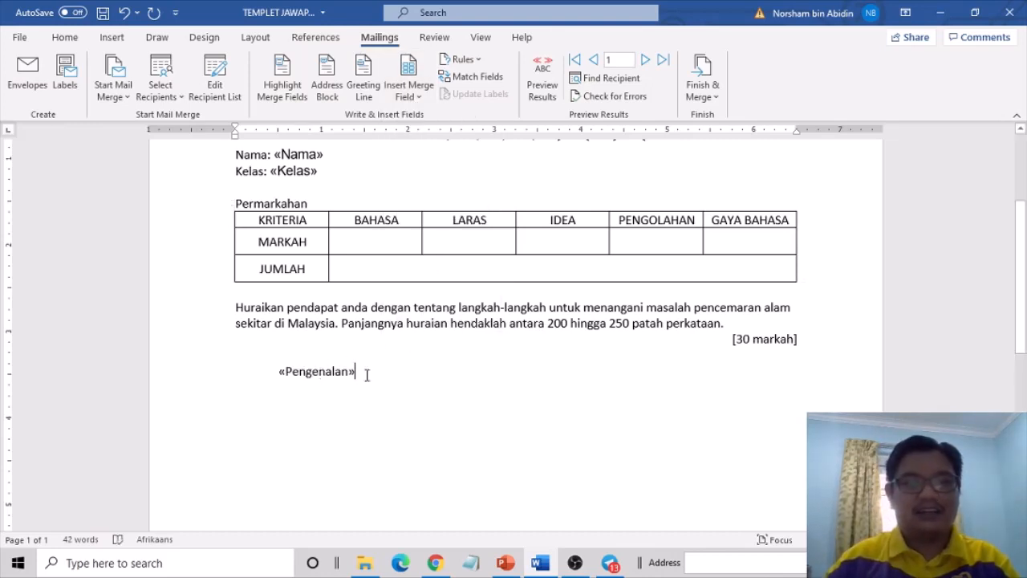
- Insert the Isi_1, Isi_2 and Isi_3 merge fields as separate indented paragraphs below the Pengenalan field
key("Return")
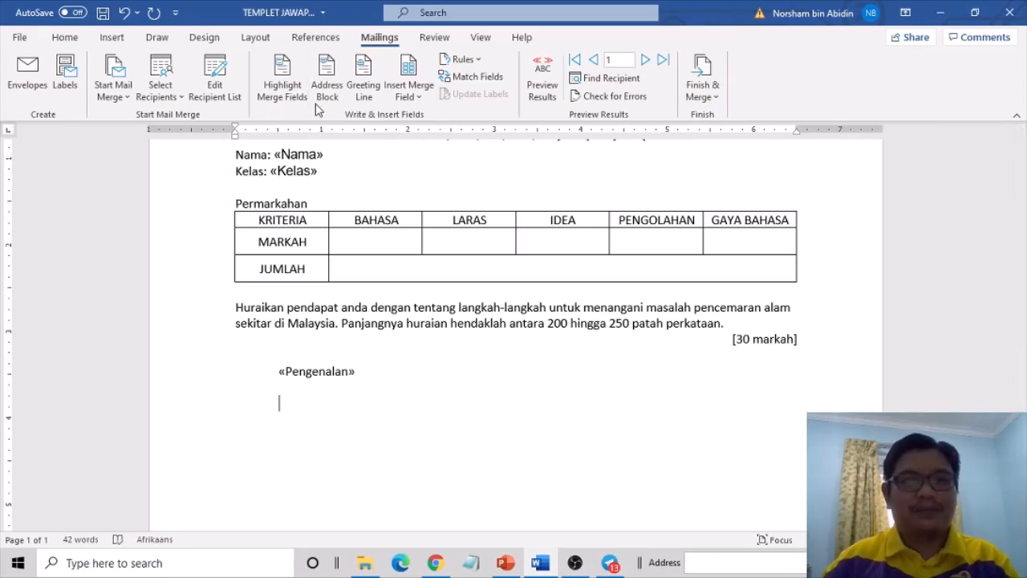
left_click(408, 98)
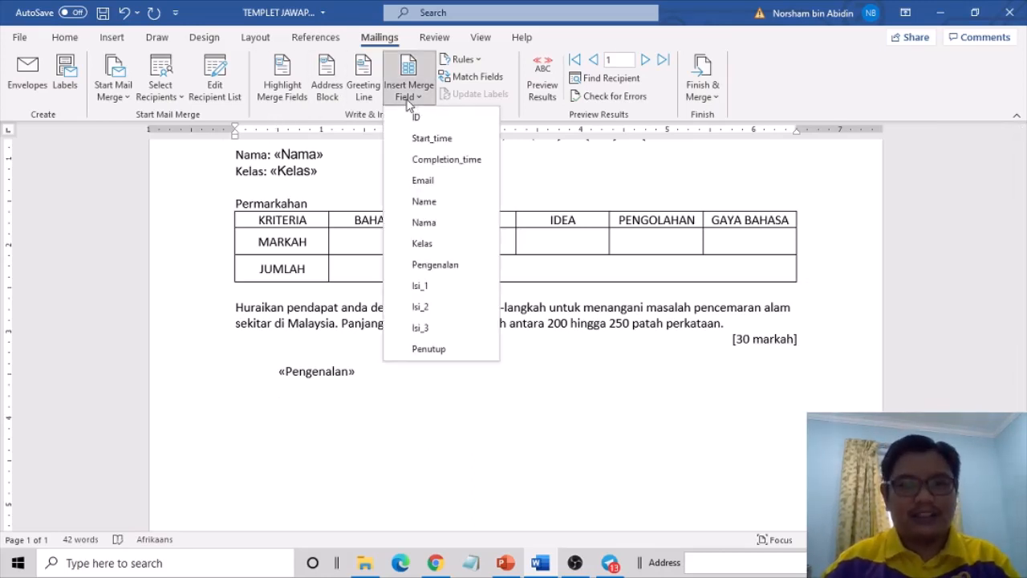
left_click(424, 288)
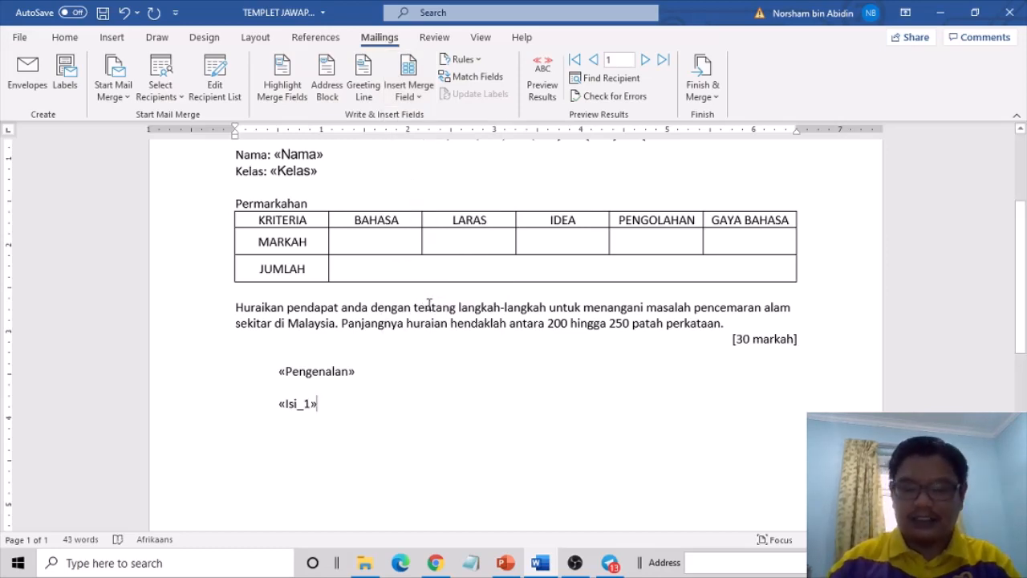
key("Return")
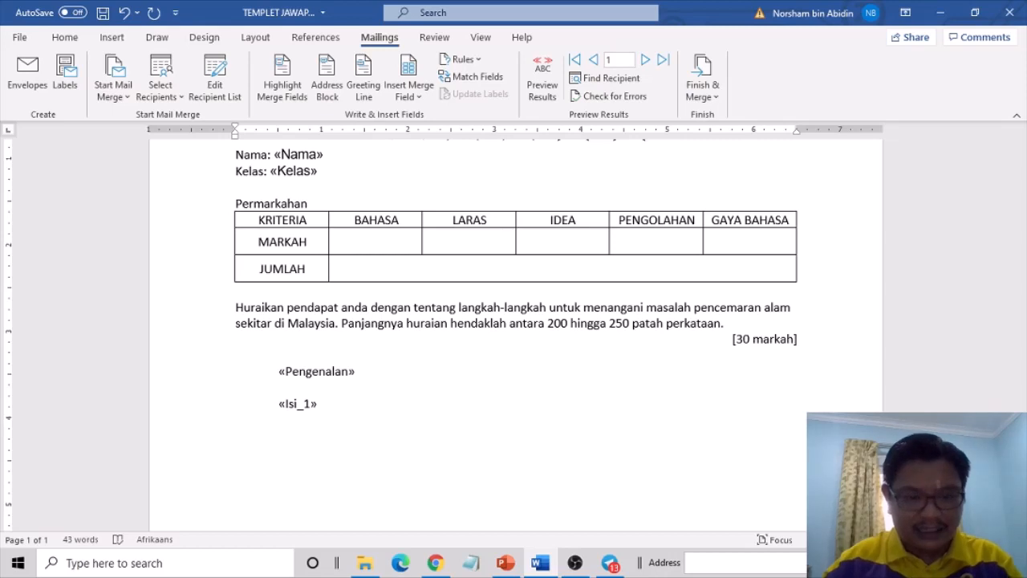
left_click(410, 96)
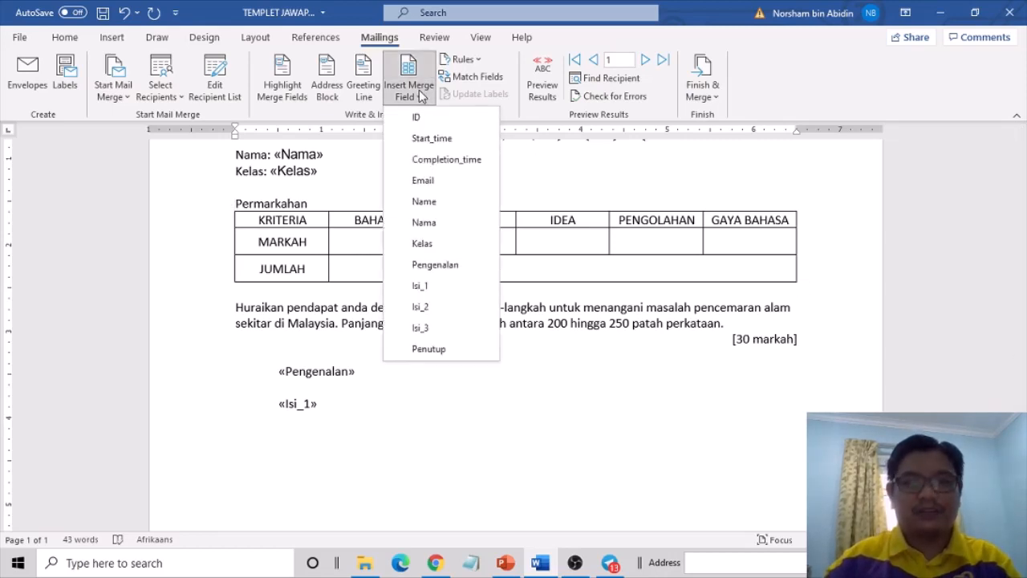
left_click(425, 307)
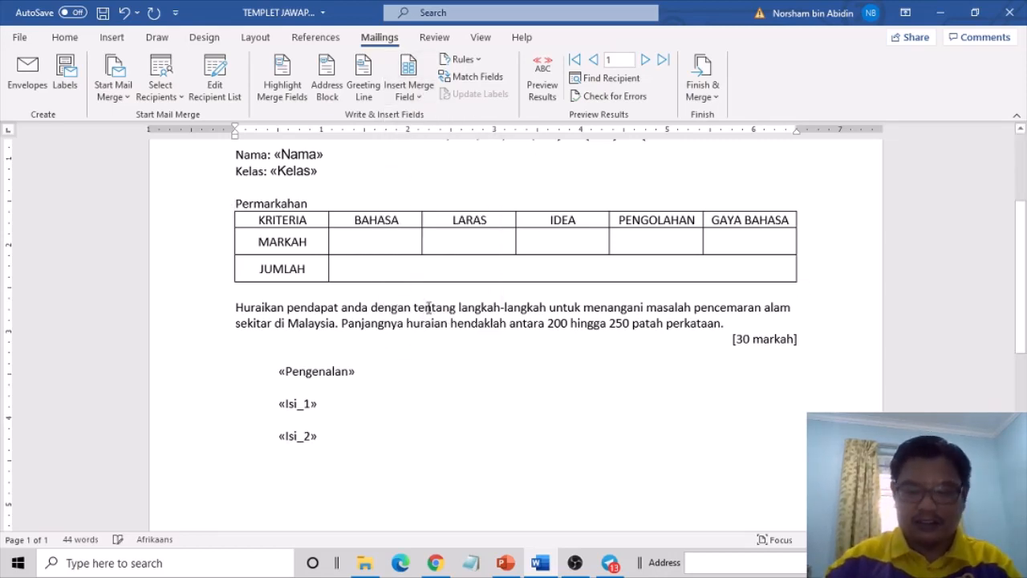
key("Return")
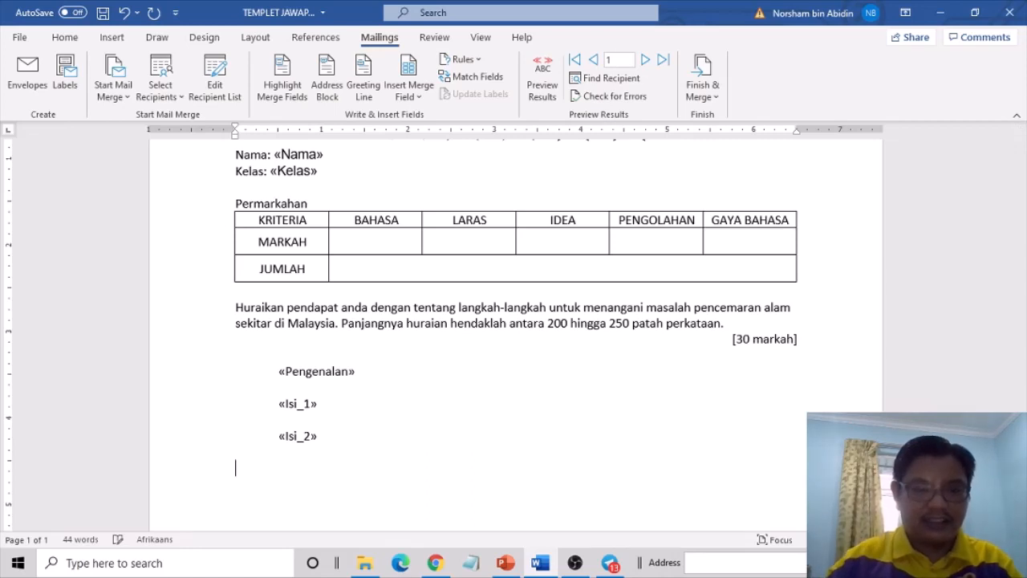
left_click(409, 94)
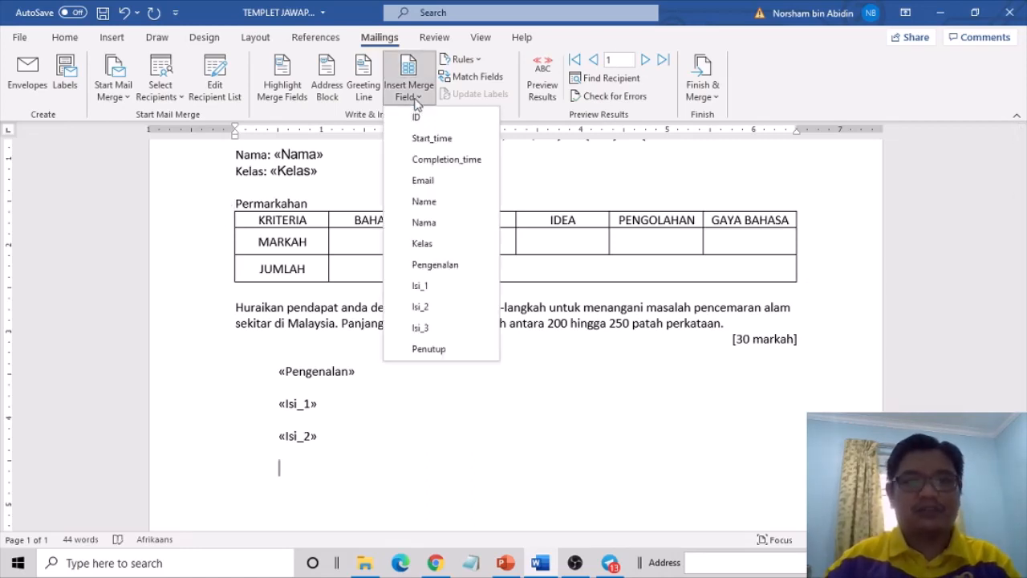
left_click(420, 328)
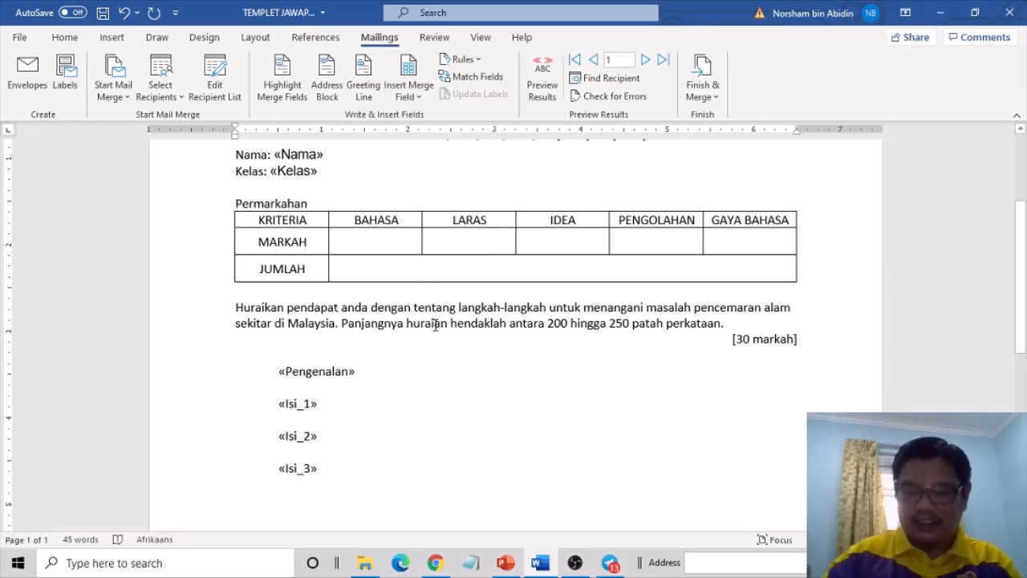
- Insert the Penutup merge field as its own indented paragraph below the Isi_3 field
key("Return")
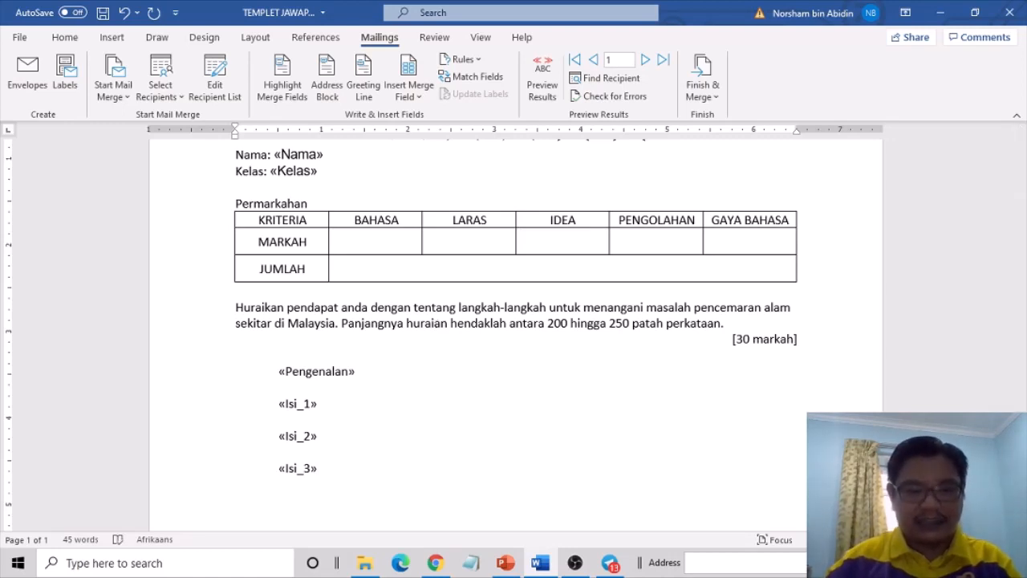
left_click(407, 94)
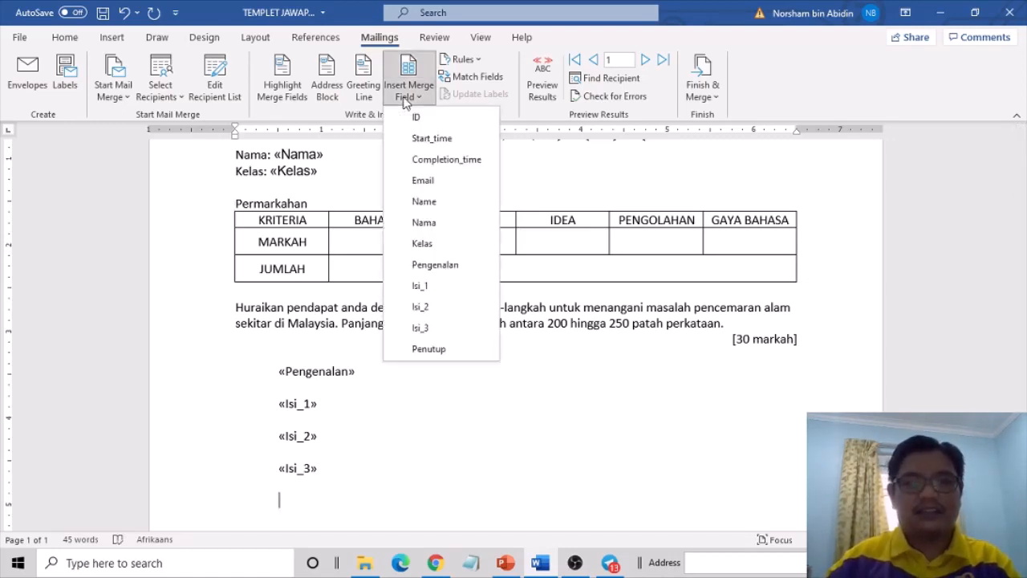
left_click(446, 348)
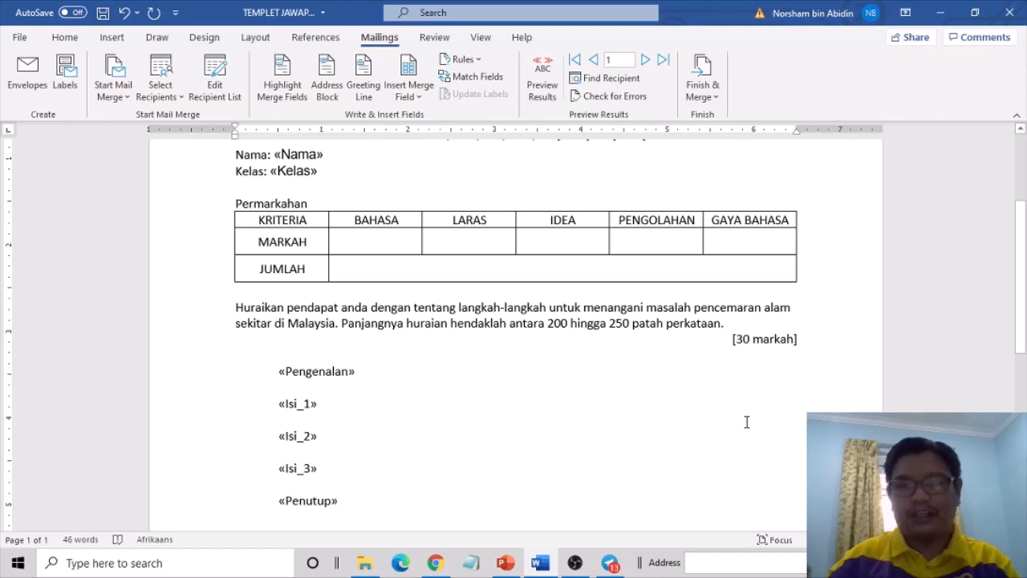
key("Return")
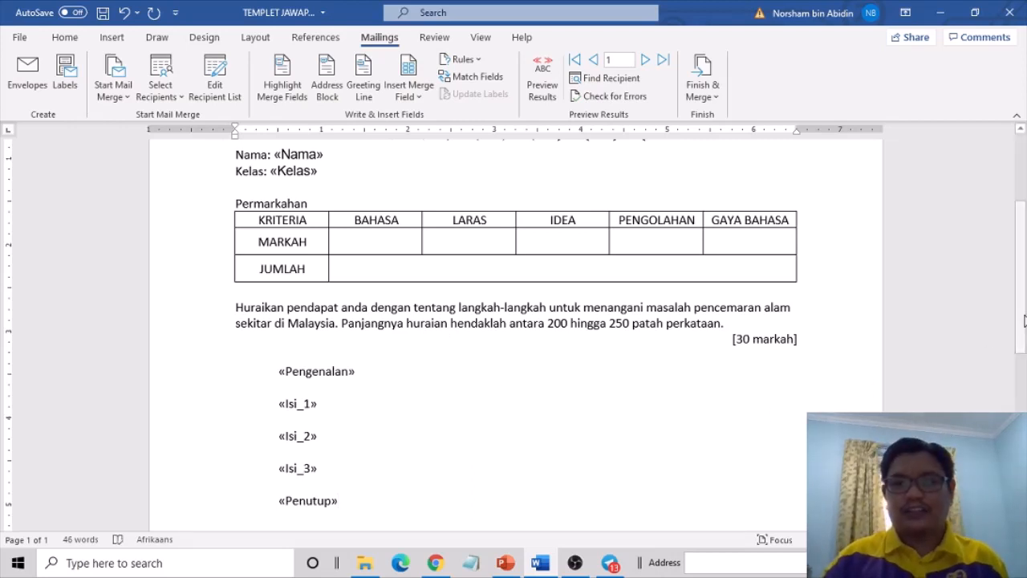
- Finish the mail merge by generating editable individual documents in a new Word document
left_click_drag(1025, 320, 1024, 271)
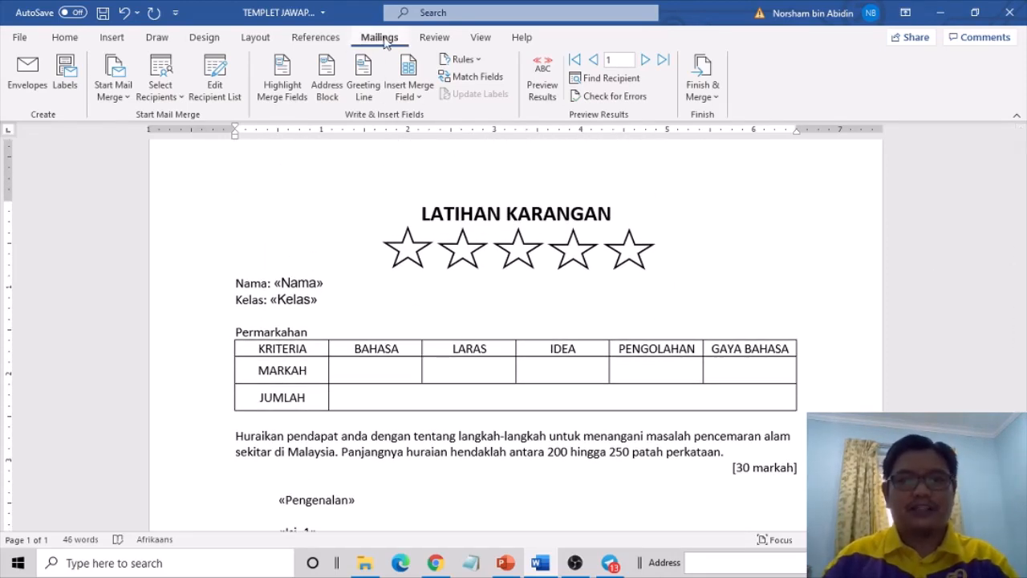
left_click(713, 93)
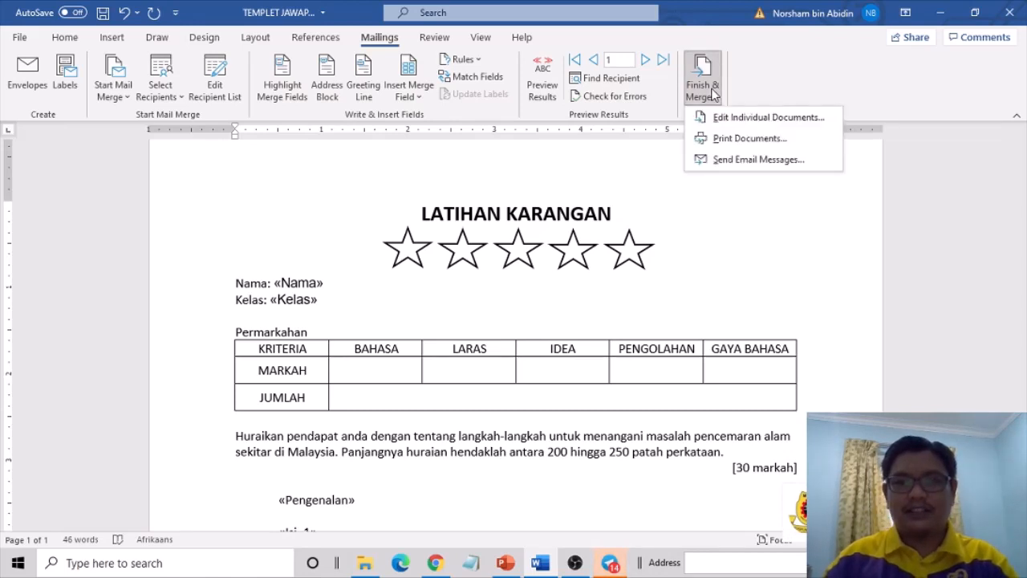
left_click(742, 117)
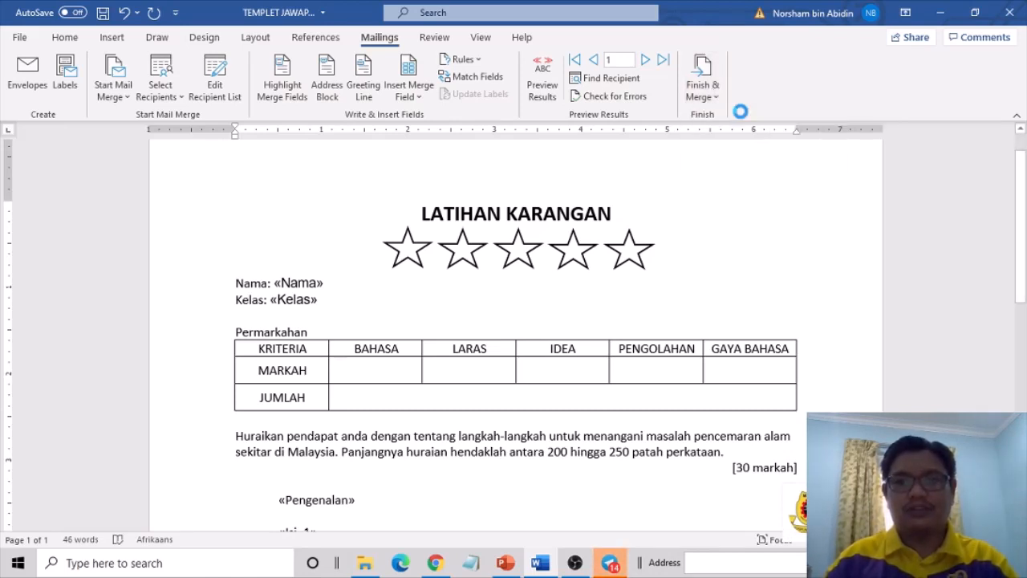
left_click(487, 304)
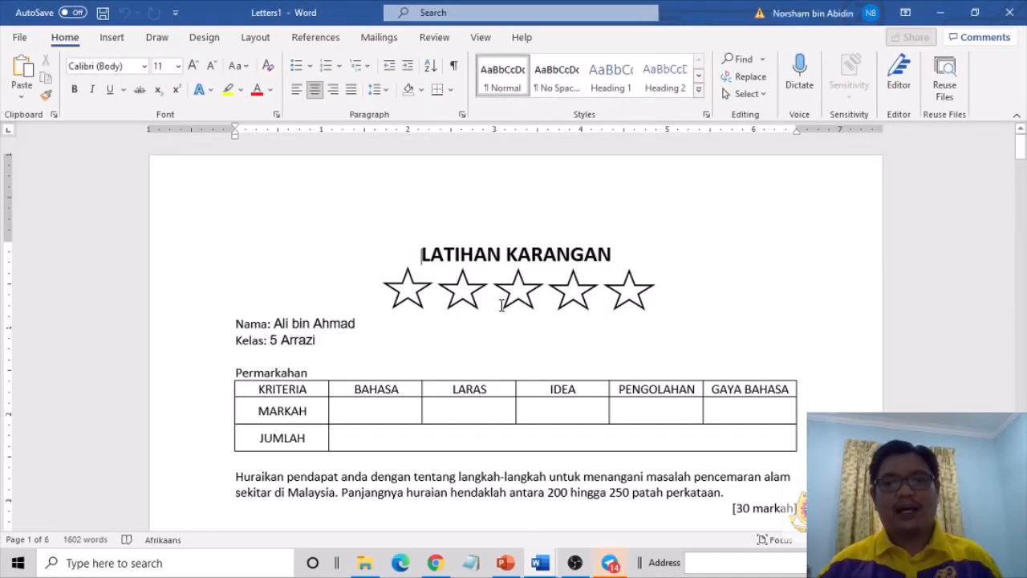
- Fill the first student's MARKAH row with BAHASA 3, LARAS 5, IDEA 7, PENGOLAHAN 8 and GAYA BAHASA 5
mouse_move(1017, 158)
left_mouse_down()
mouse_move(1020, 209)
mouse_move(1022, 158)
mouse_move(1020, 175)
left_mouse_up()
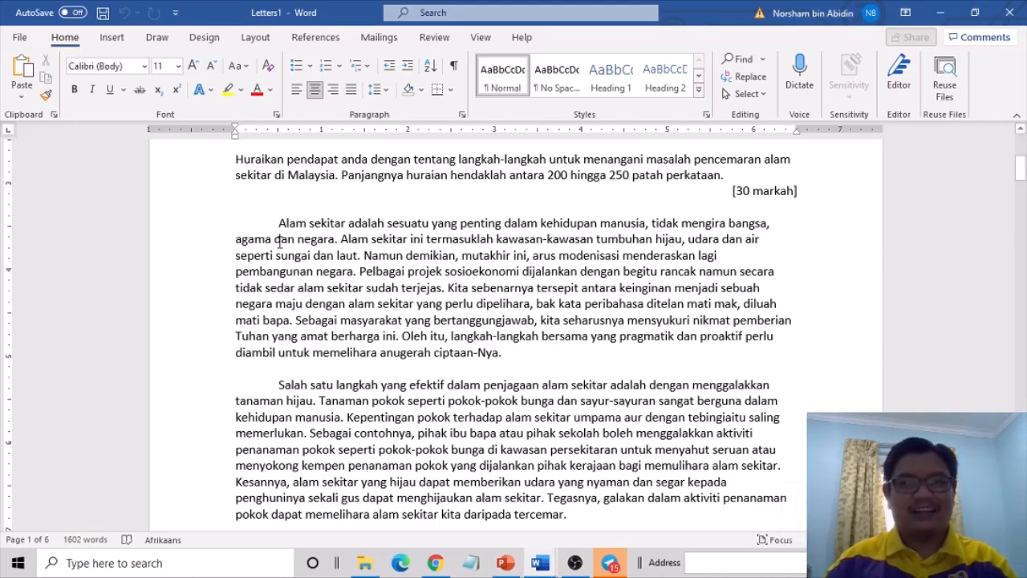
left_click_drag(1017, 183, 1025, 158)
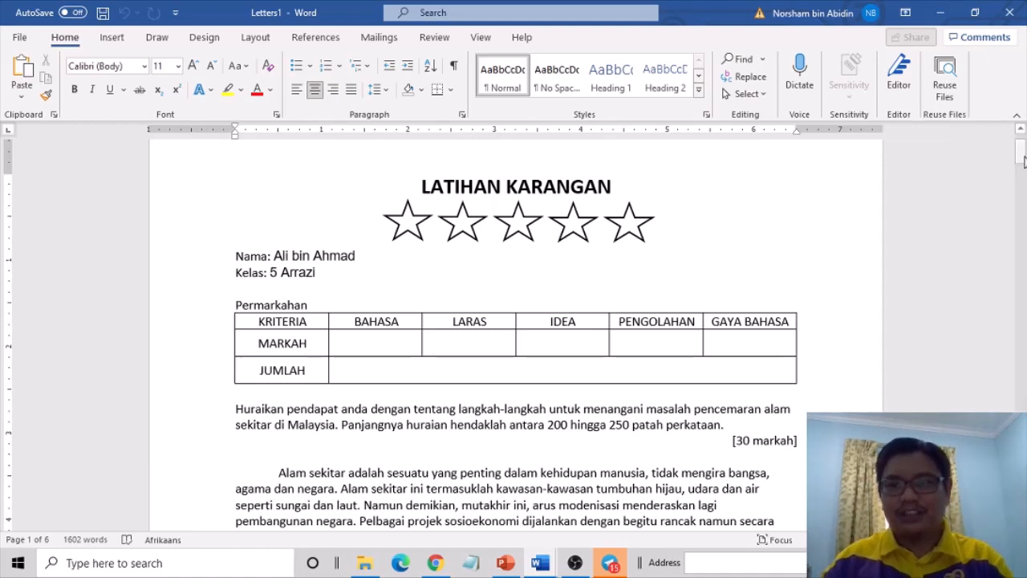
left_click_drag(1024, 154, 1024, 160)
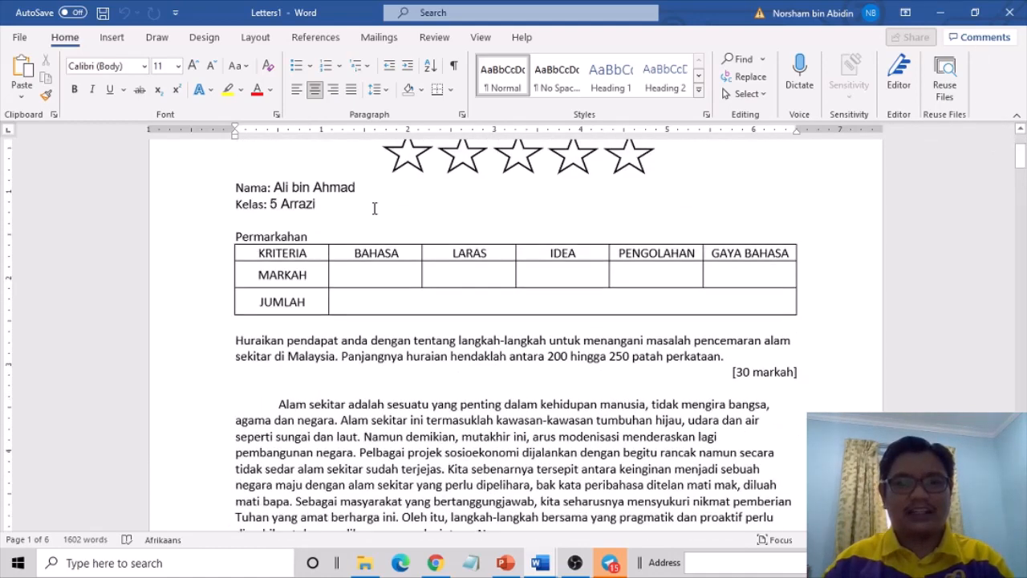
left_click(374, 276)
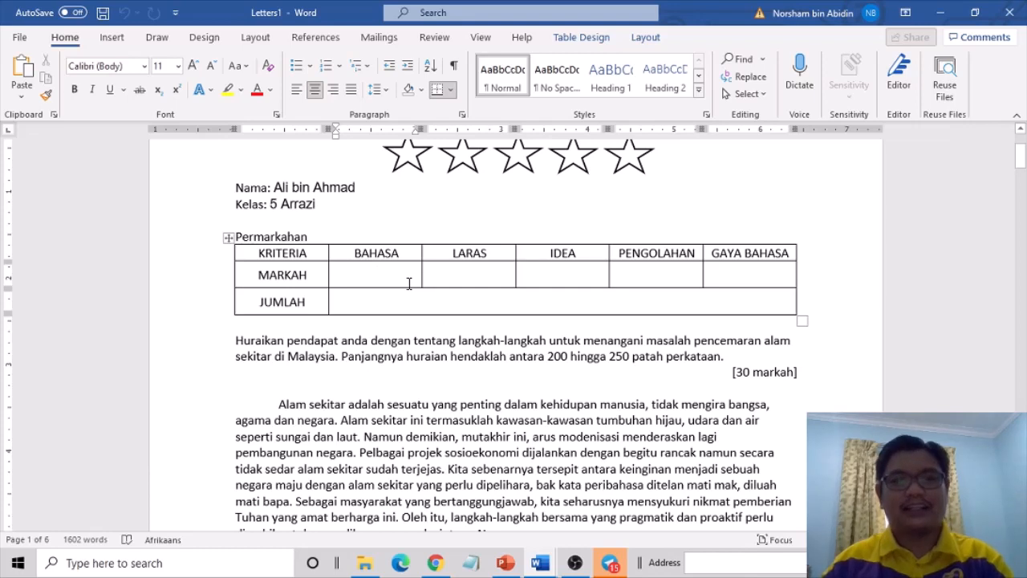
type("3")
left_click(451, 276)
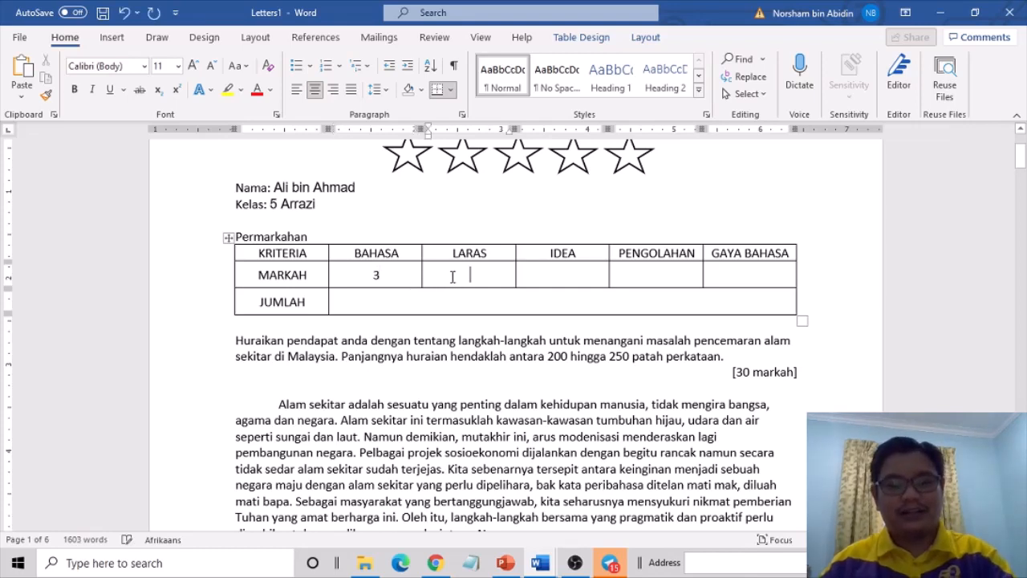
left_click(575, 274)
type("7")
left_click(665, 271)
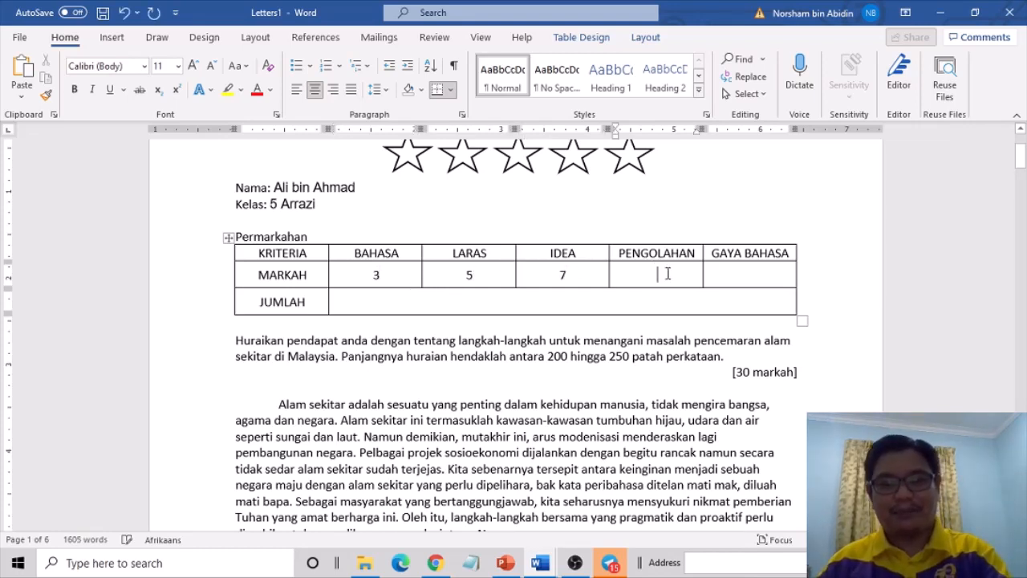
type("8")
left_click(726, 272)
type("10")
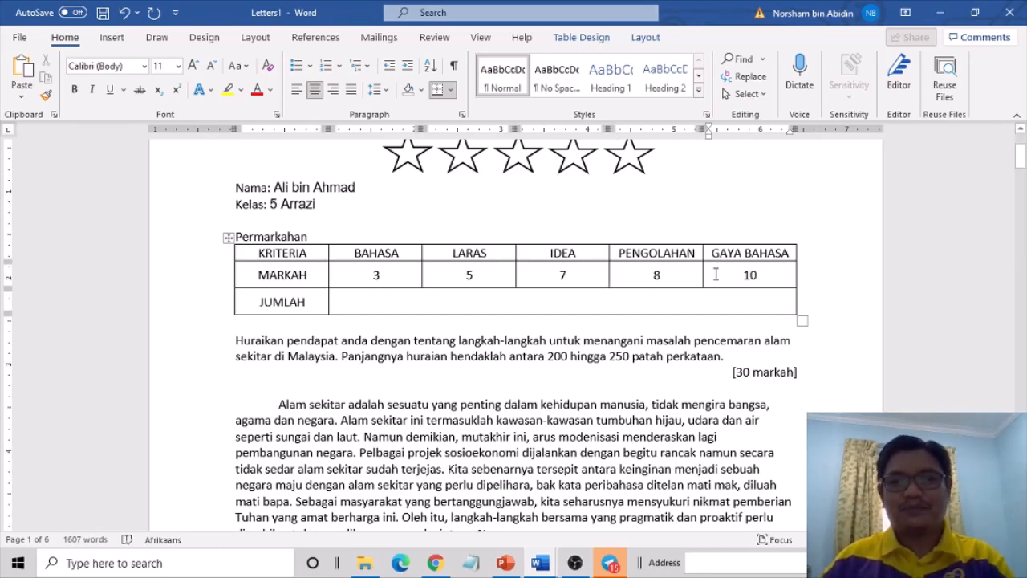
key("BackSpace")
key("BackSpace")
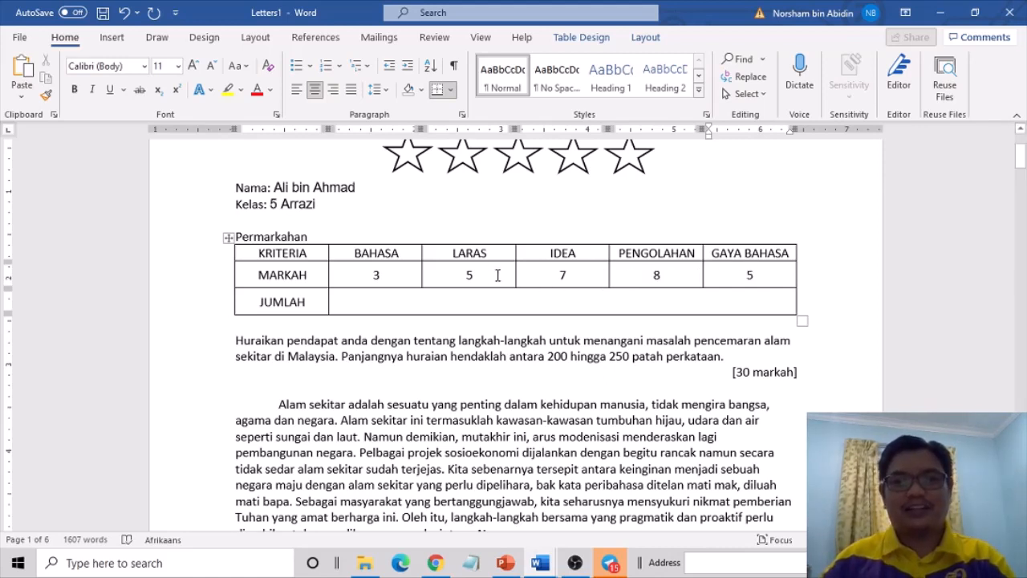
- Enter 23/30 as the total in the JUMLAH row of the first student's marking table
left_click(556, 307)
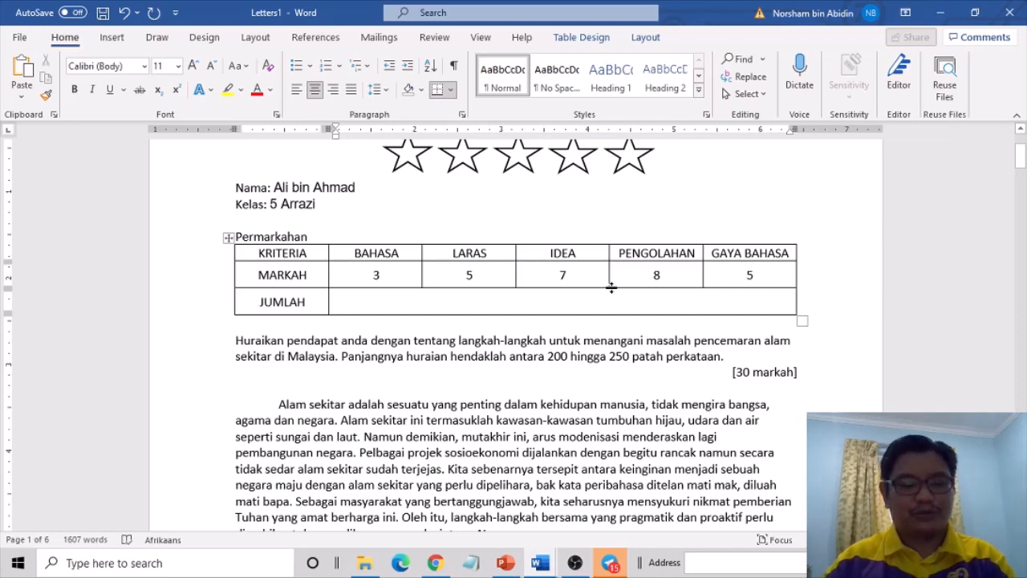
type("23")
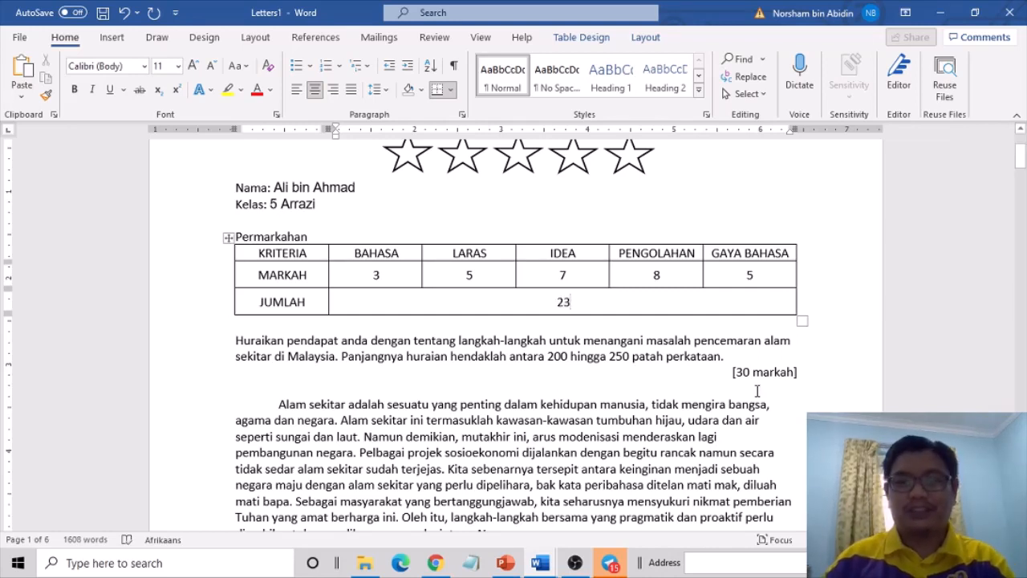
type("/30")
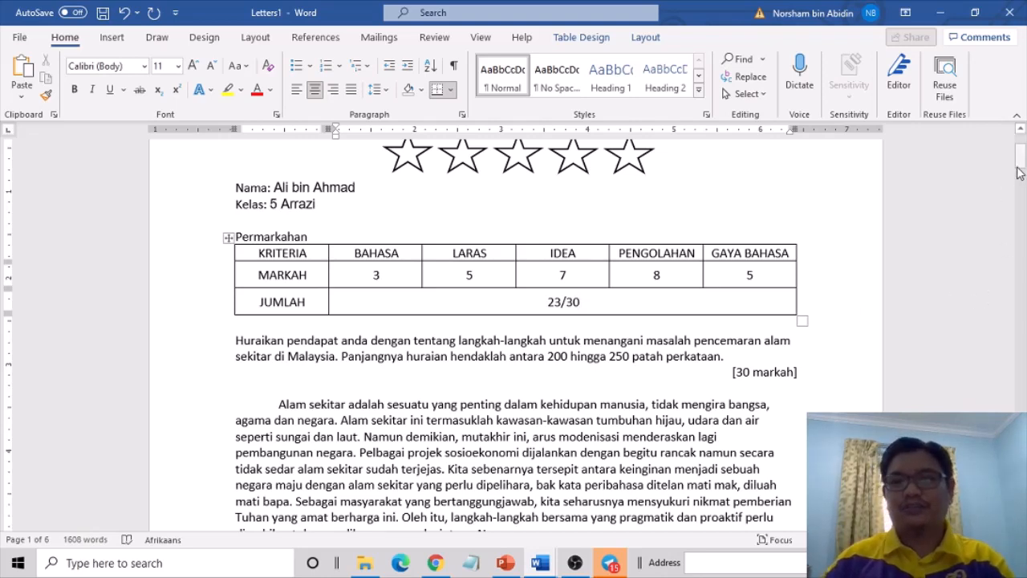
left_click_drag(1020, 160, 1020, 152)
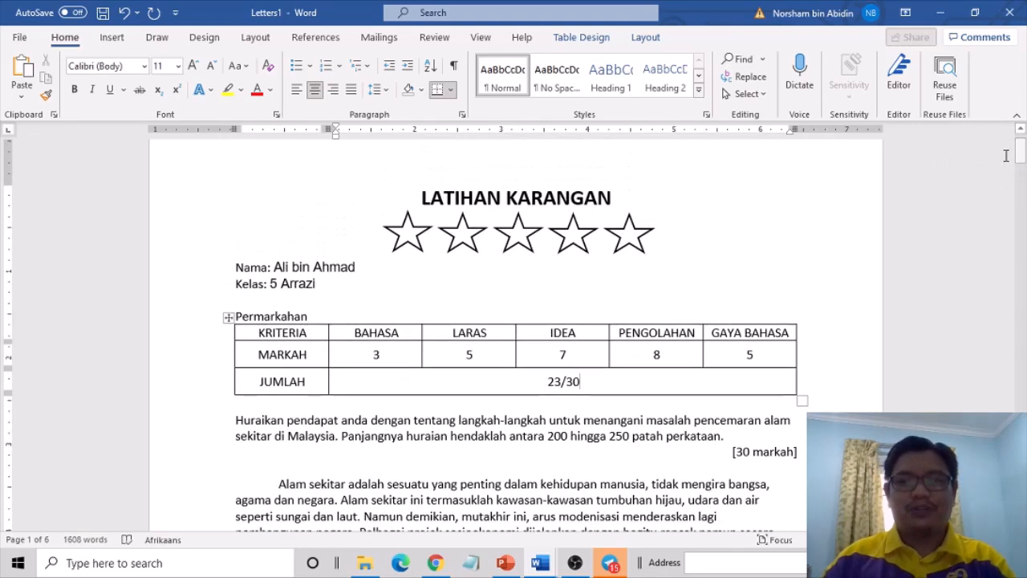
- Fill the first rating star under the first student's LATIHAN KARANGAN heading with standard yellow
left_click(413, 237)
left_click(408, 241)
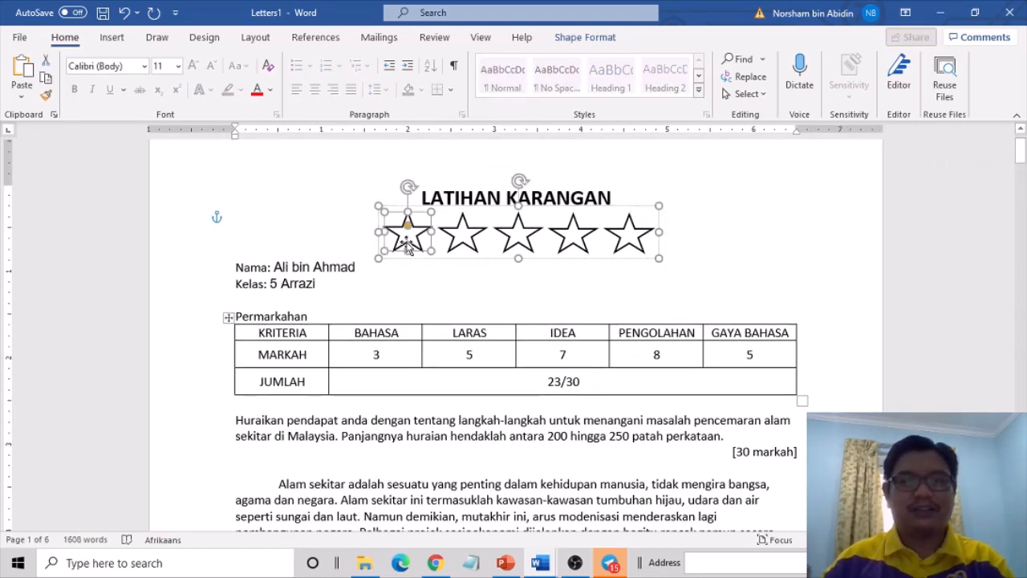
left_click(591, 40)
left_click(336, 76)
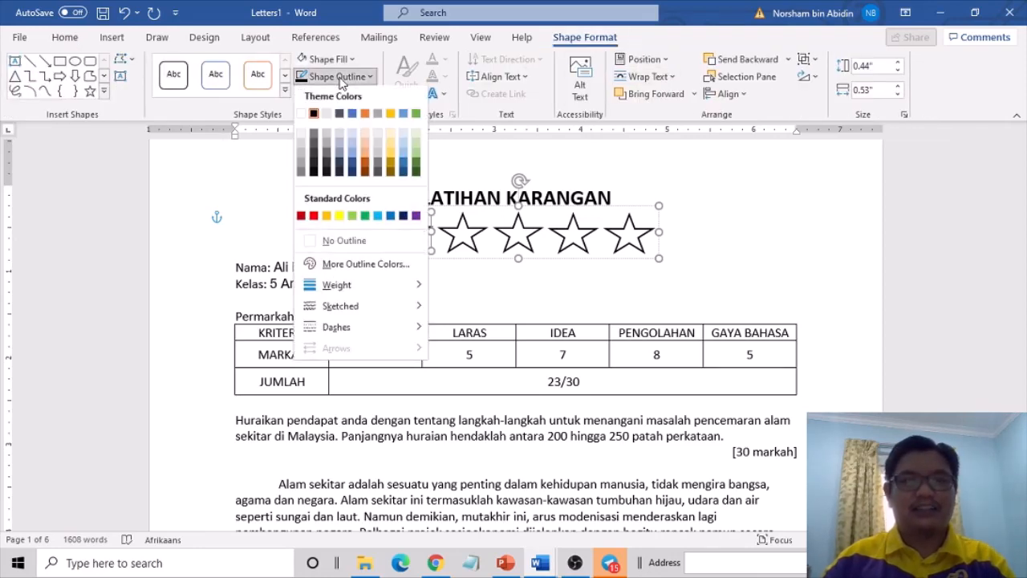
left_click(327, 58)
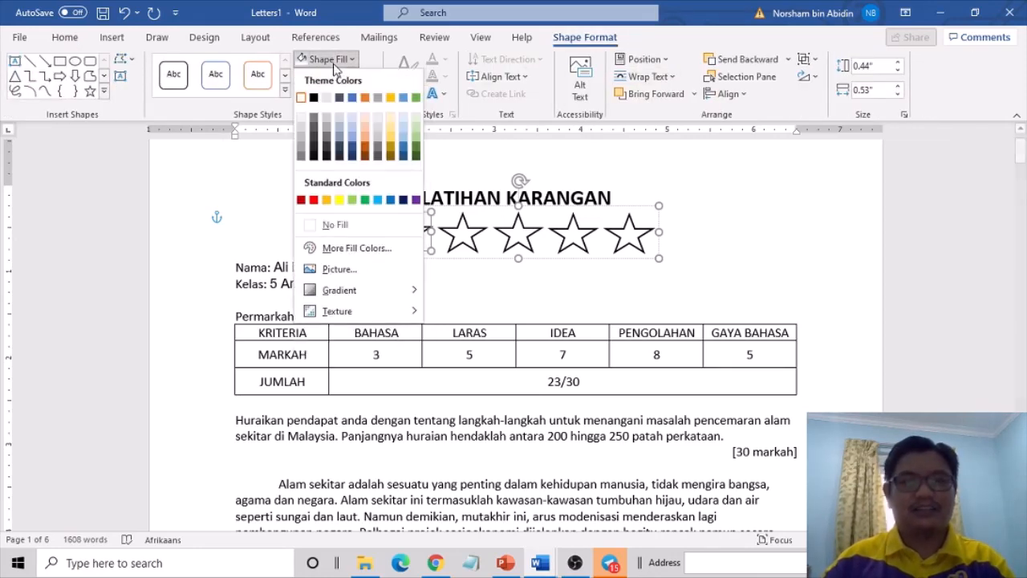
left_click(338, 200)
- Apply the same yellow fill to the second, third and fourth rating stars on the first student's essay
left_click(462, 232)
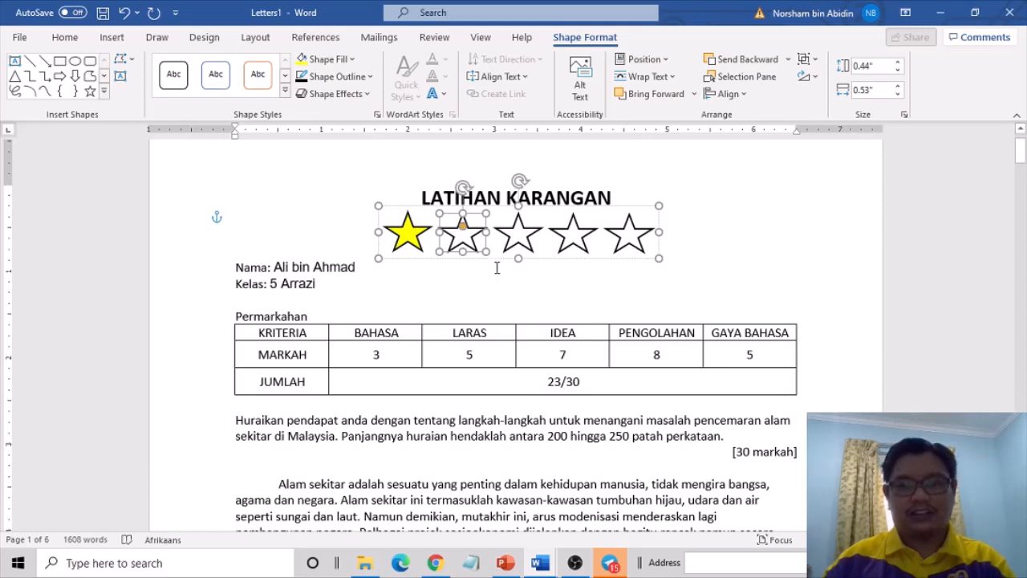
left_click(308, 60)
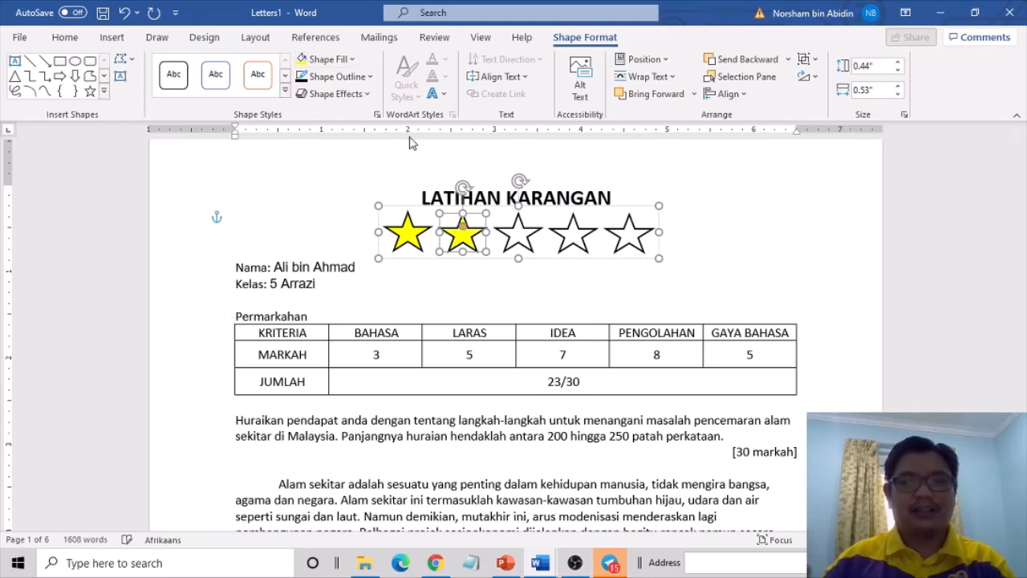
left_click(518, 233)
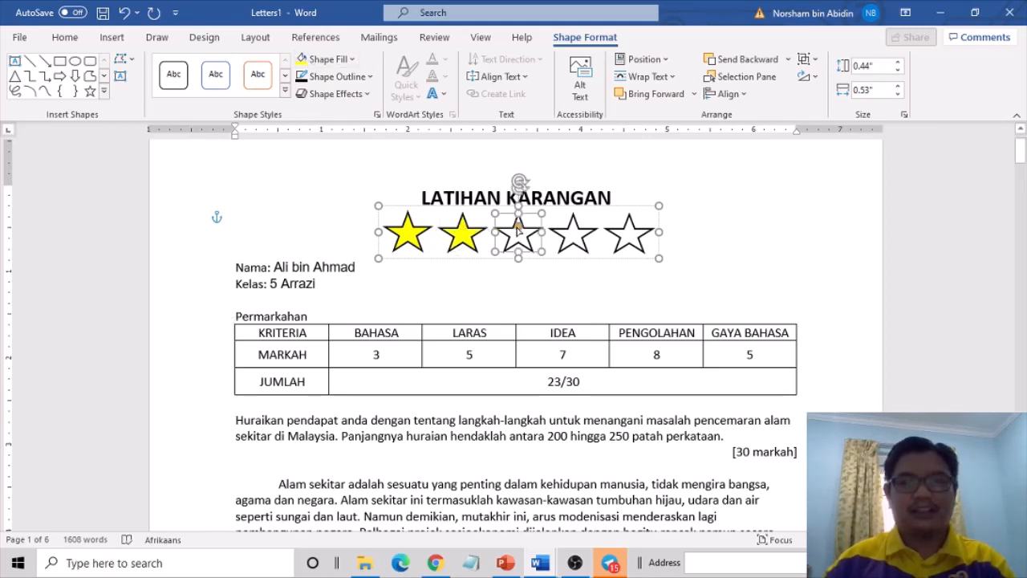
left_click(304, 60)
left_click(584, 238)
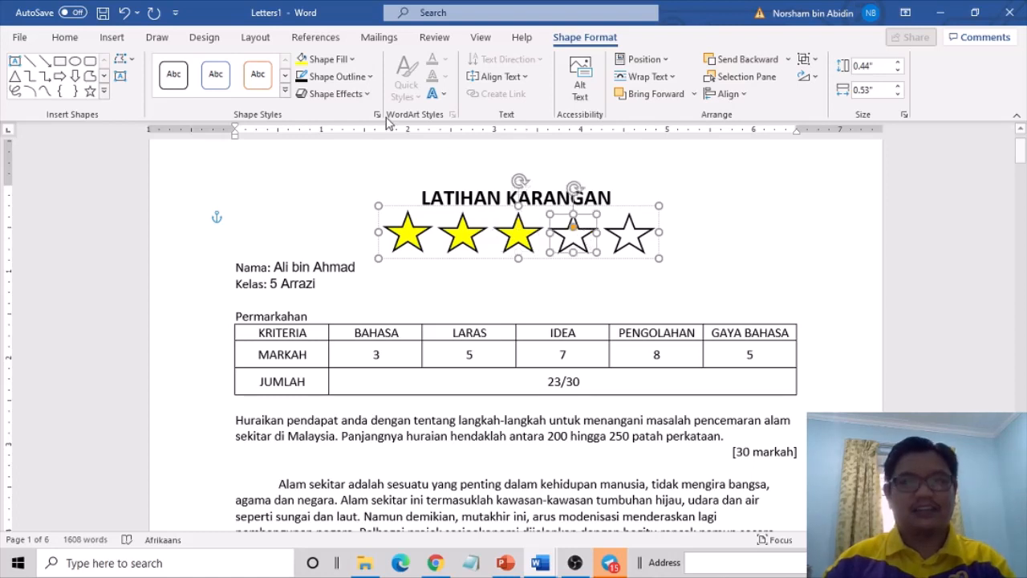
left_click(306, 59)
left_click(762, 238)
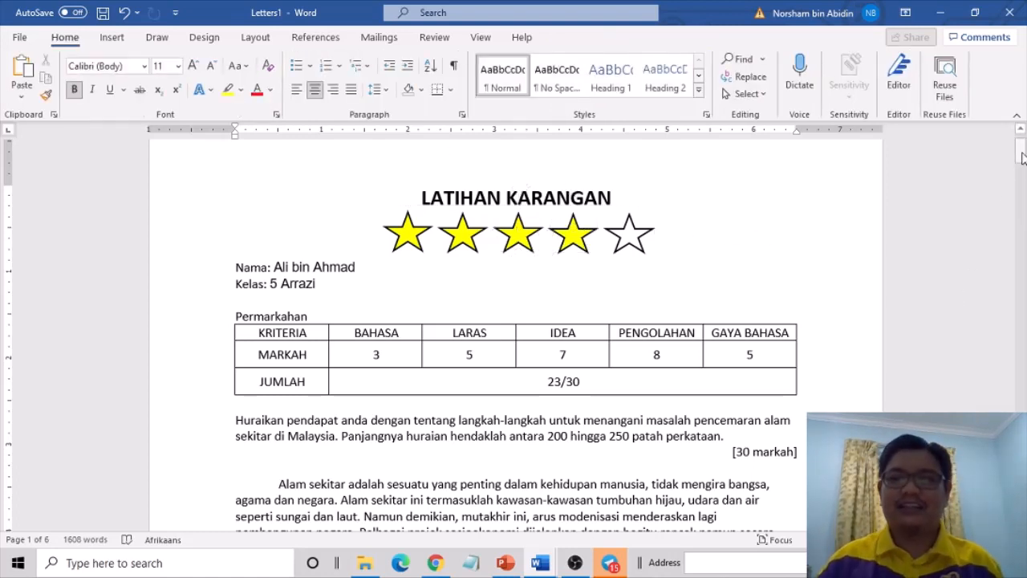
mouse_move(1021, 151)
left_mouse_down()
mouse_move(1021, 162)
mouse_move(1020, 149)
left_mouse_up()
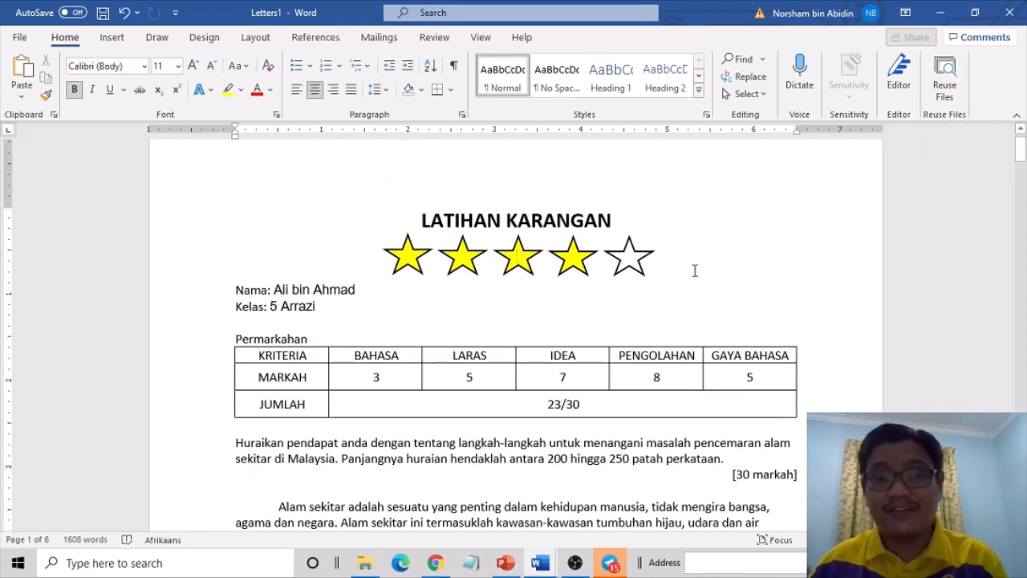